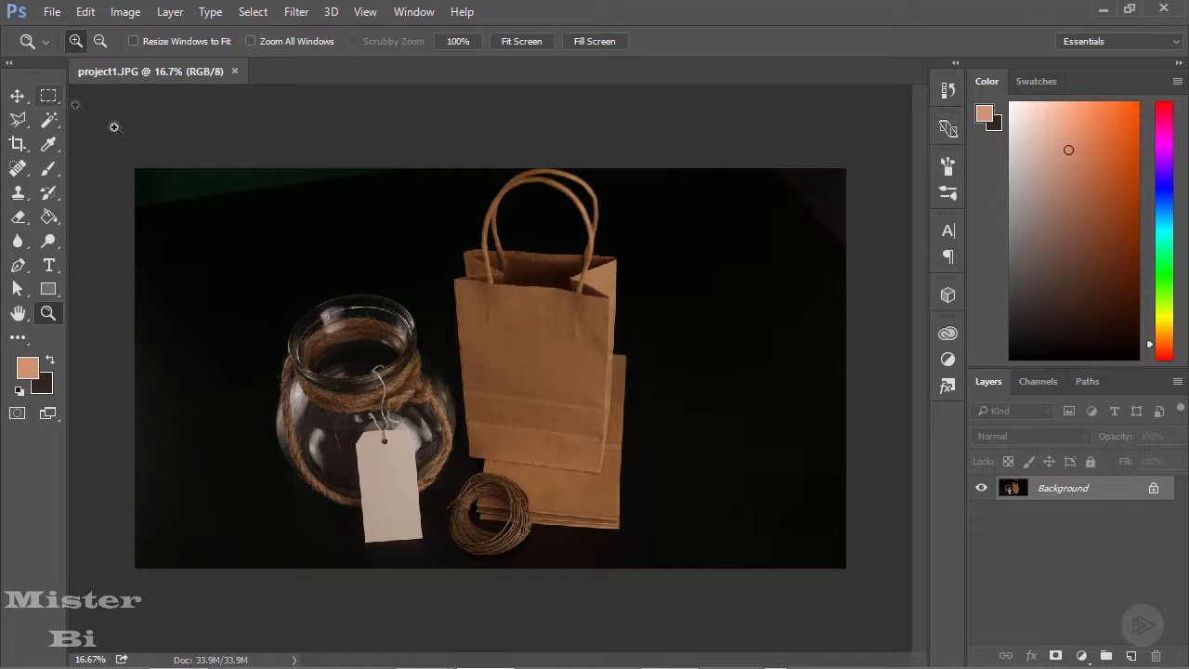
Cover the green area in the photo's upper-left corner by stretching a thin horizontal marquee strip to about 1320% height, up to the edge
left_click(48, 97)
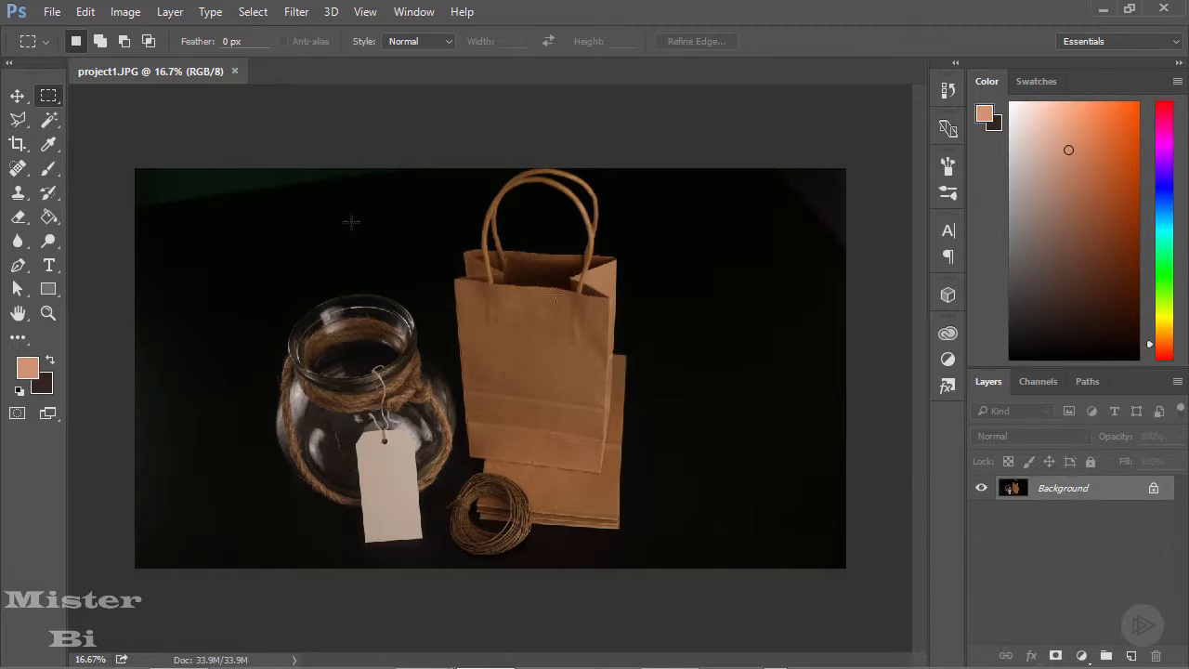
left_click_drag(135, 220, 403, 223)
left_click(53, 108)
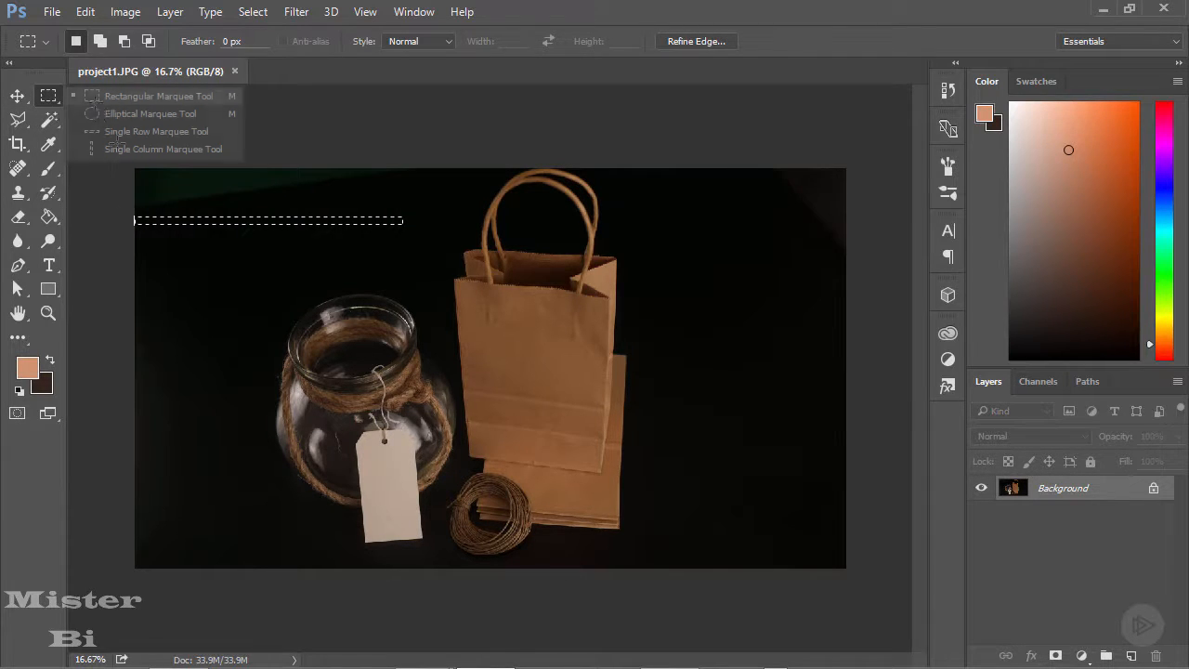
left_click(126, 220)
left_click_drag(130, 217, 425, 216)
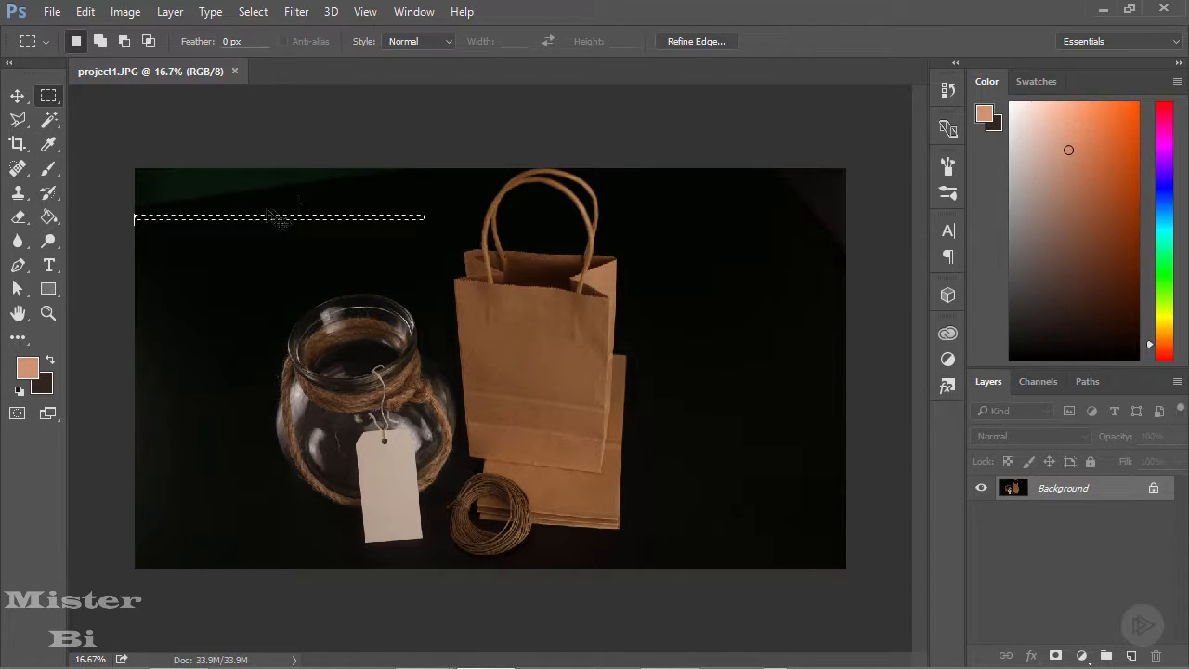
key("ctrl+t")
left_click_drag(280, 204, 280, 166)
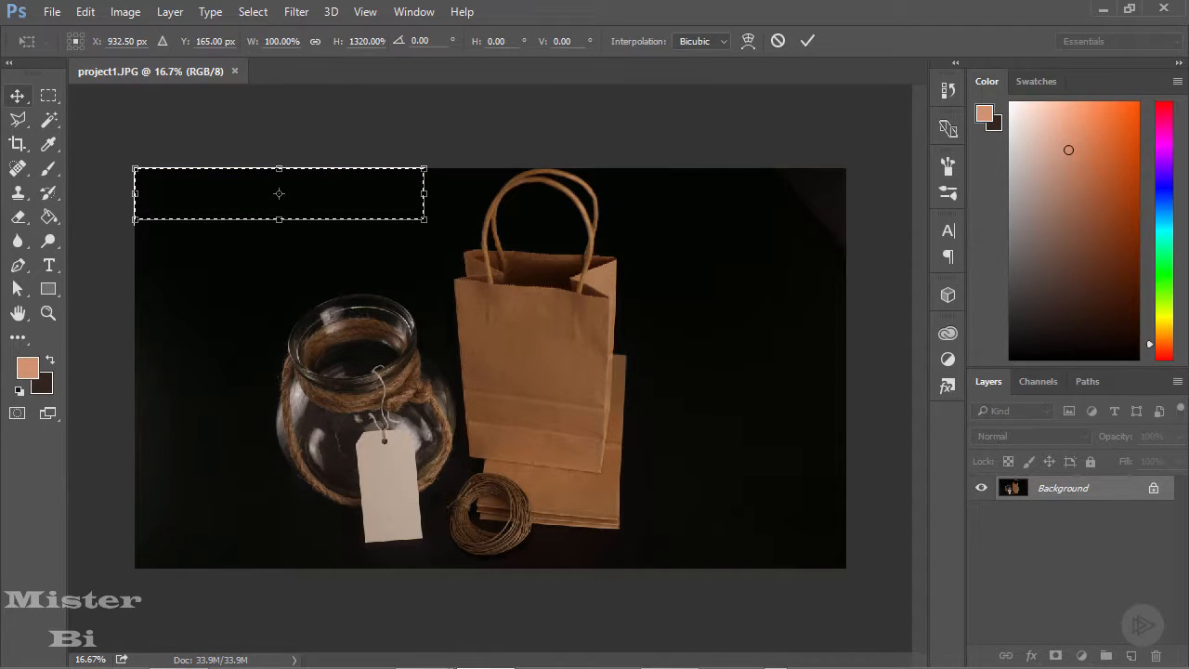
left_click(186, 608)
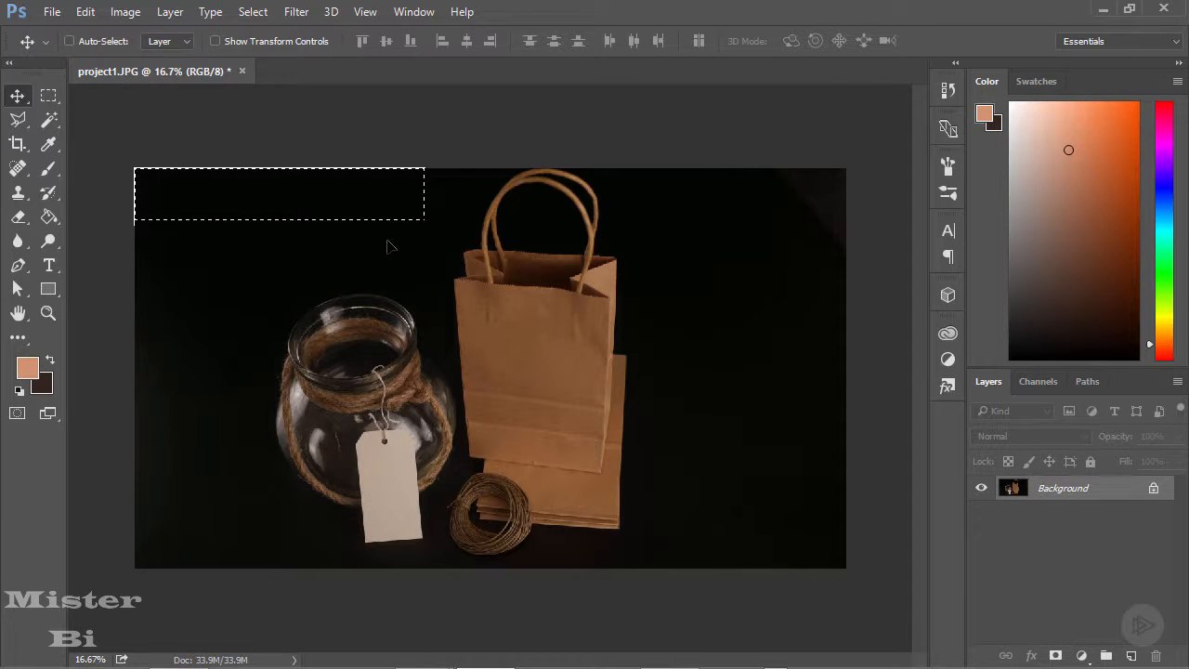
key("ctrl+d")
Cover the lighter patch in the photo's upper-right corner by stretching a thin vertical marquee strip to about 3253% width, past the edge
left_click(48, 97)
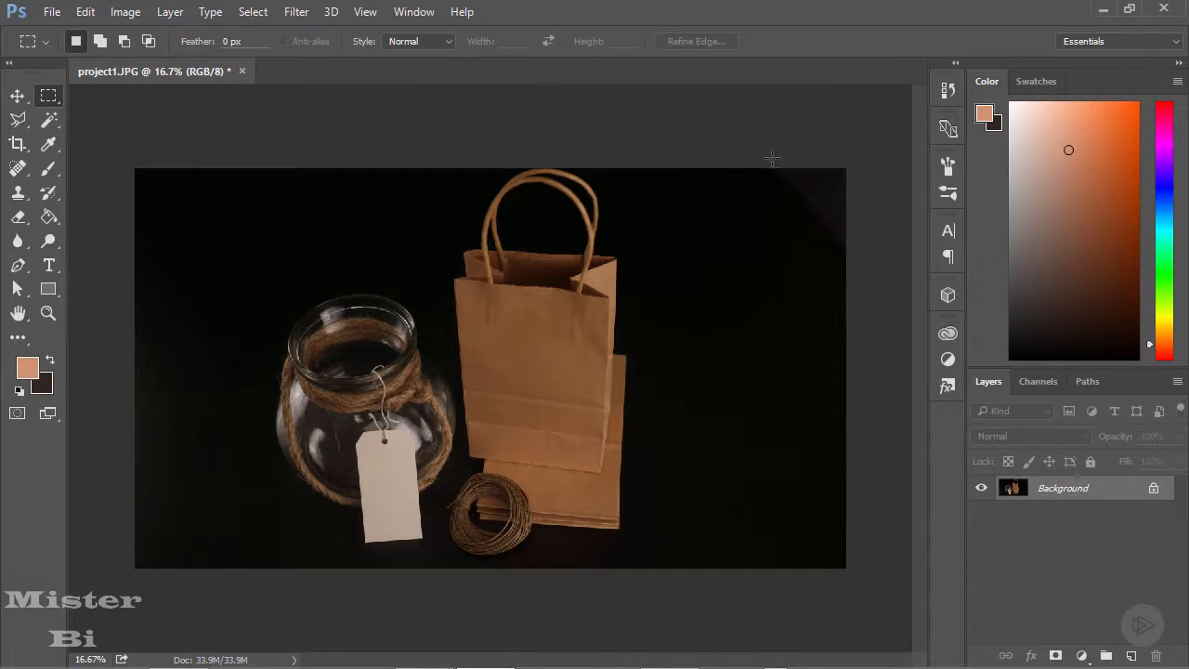
left_click_drag(765, 154, 764, 268)
key("ctrl+t")
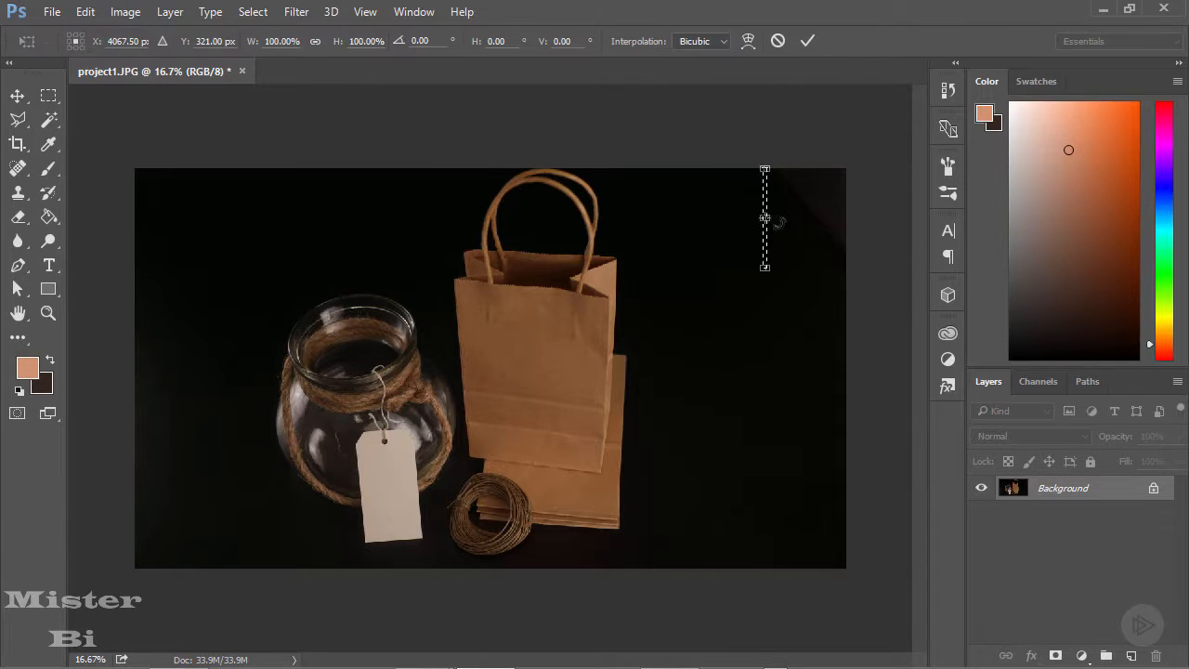
left_click_drag(765, 217, 863, 218)
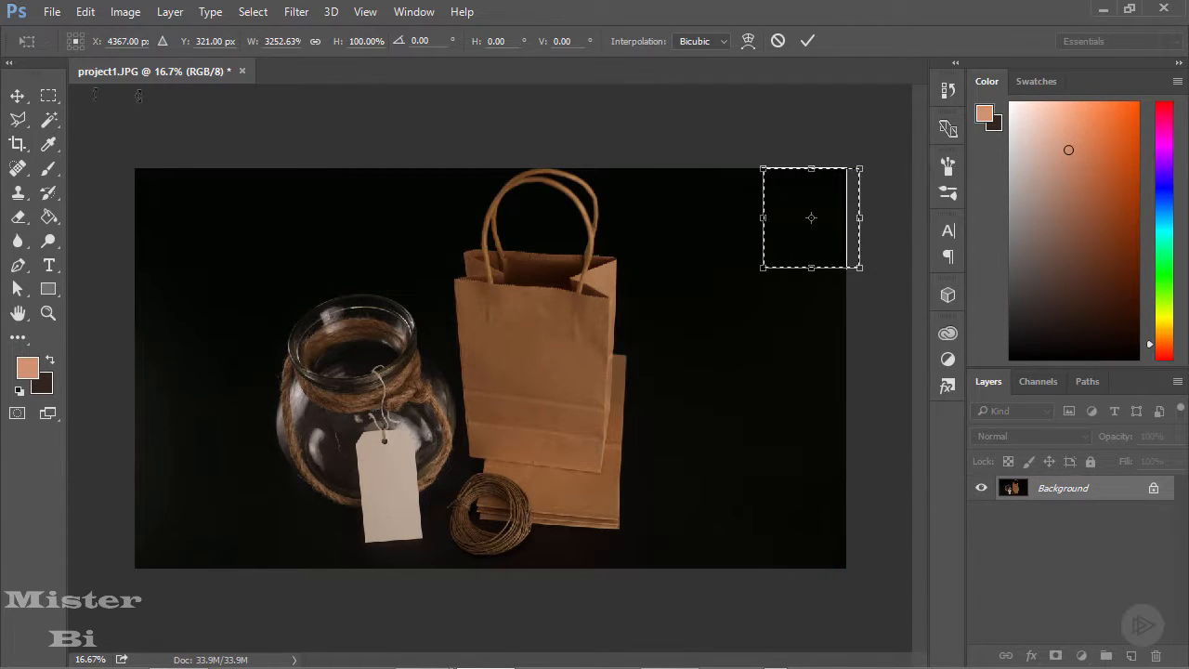
left_click(17, 96)
left_click_drag(194, 526, 334, 191)
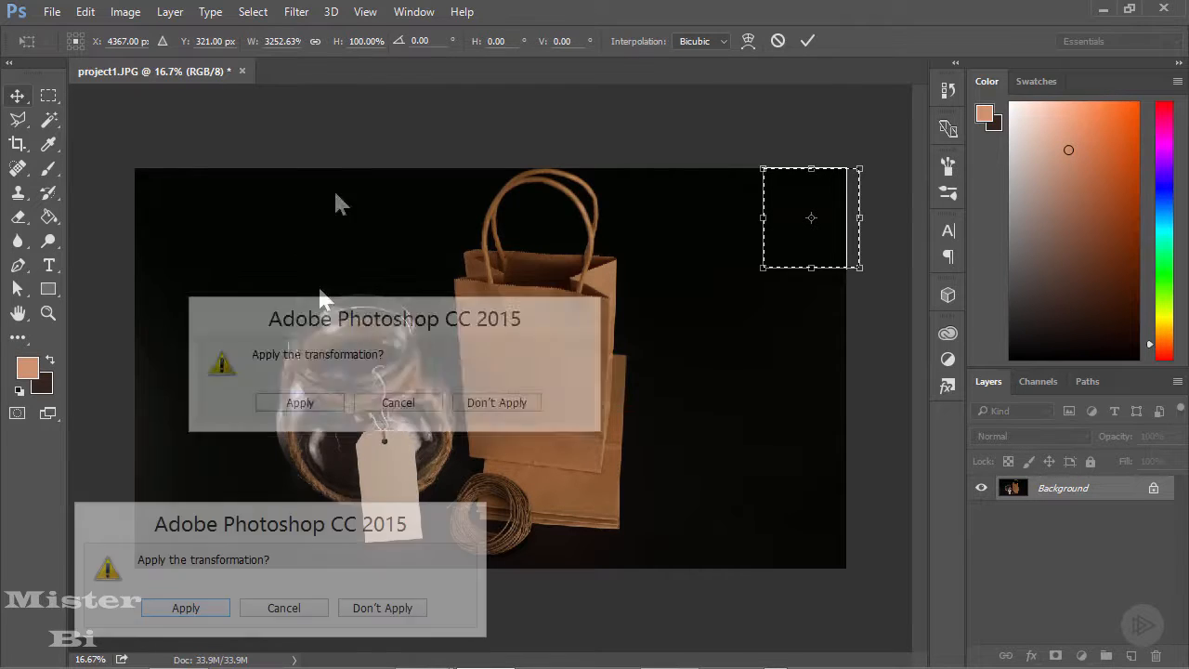
left_click(331, 275)
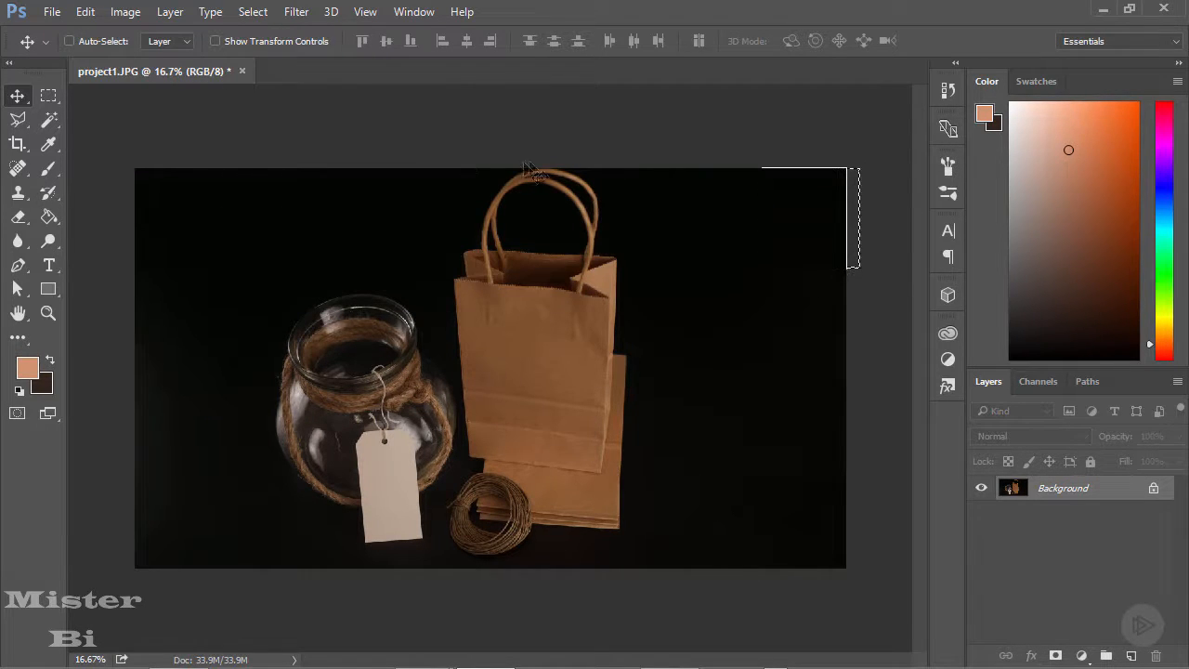
key("z")
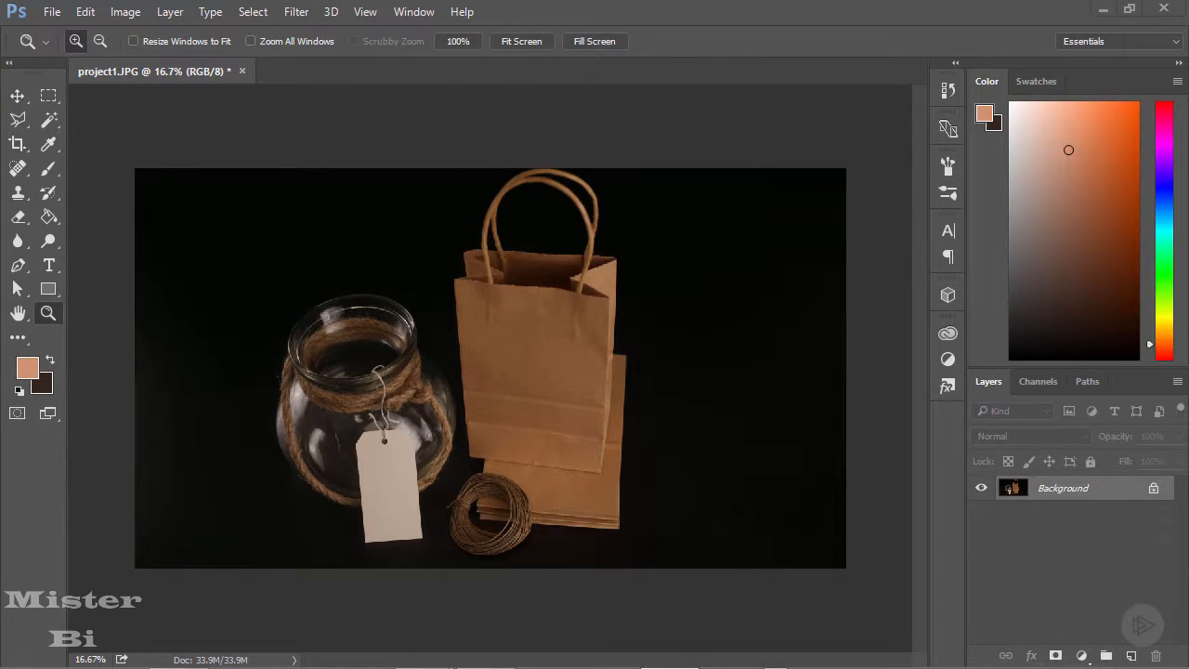
Open logo1.psd, copy its entire Artisan Distillers artwork and close the logo file
left_click(52, 12)
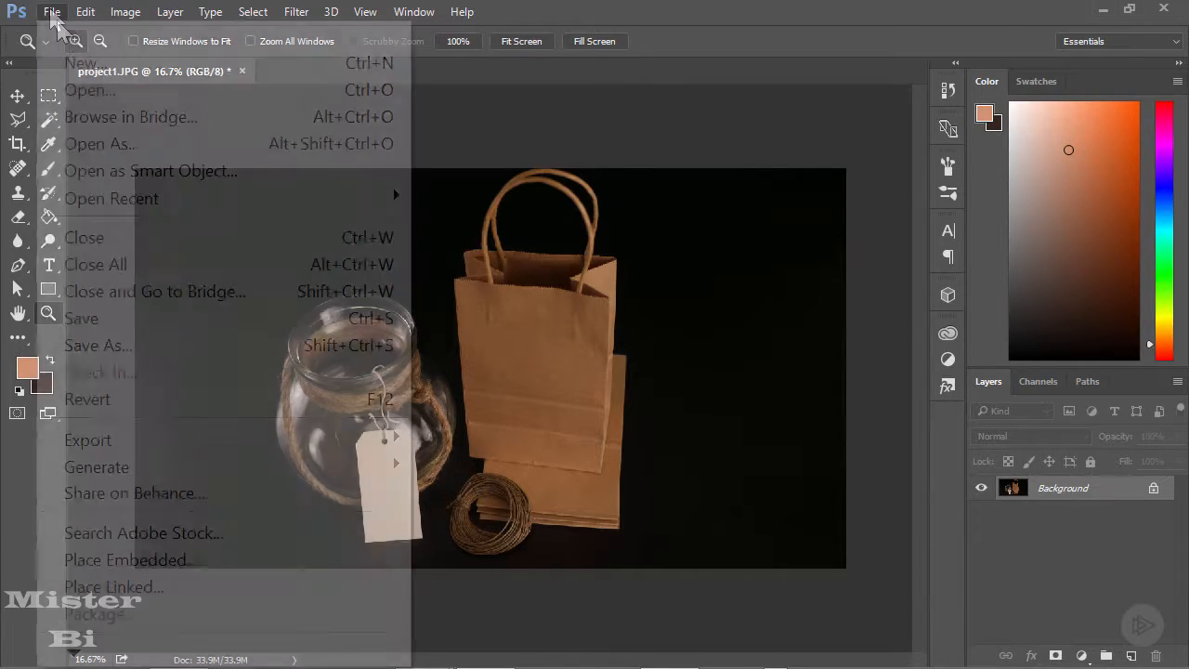
left_click(102, 87)
double_click(361, 239)
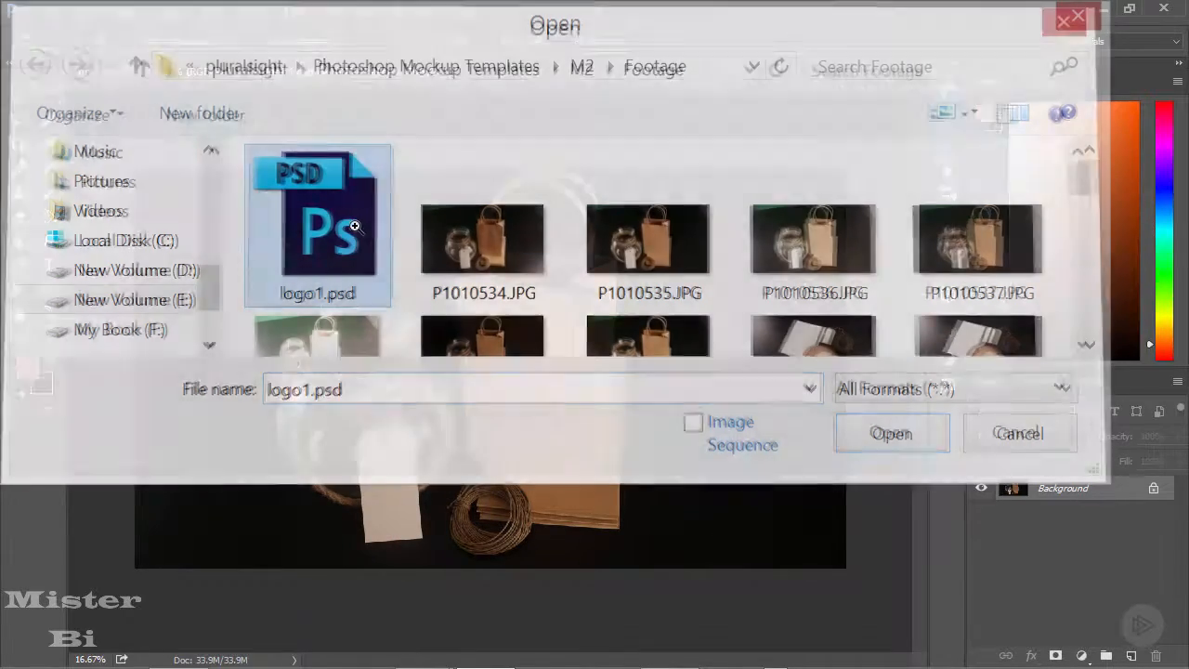
key("ctrl+a")
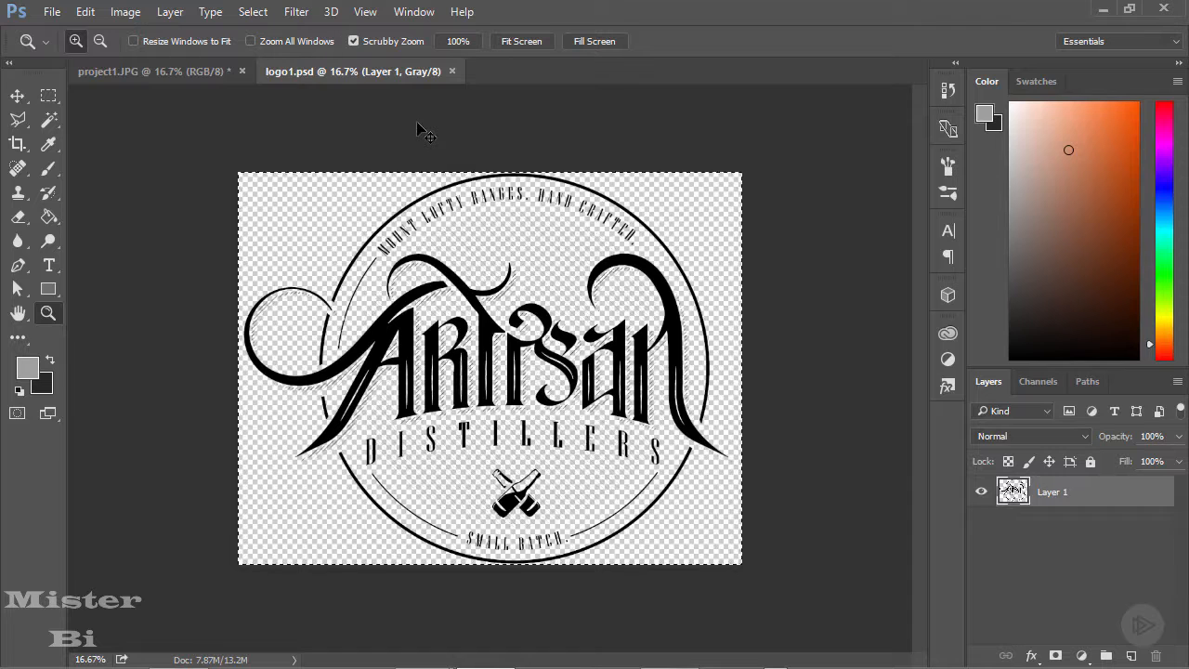
left_click(452, 71)
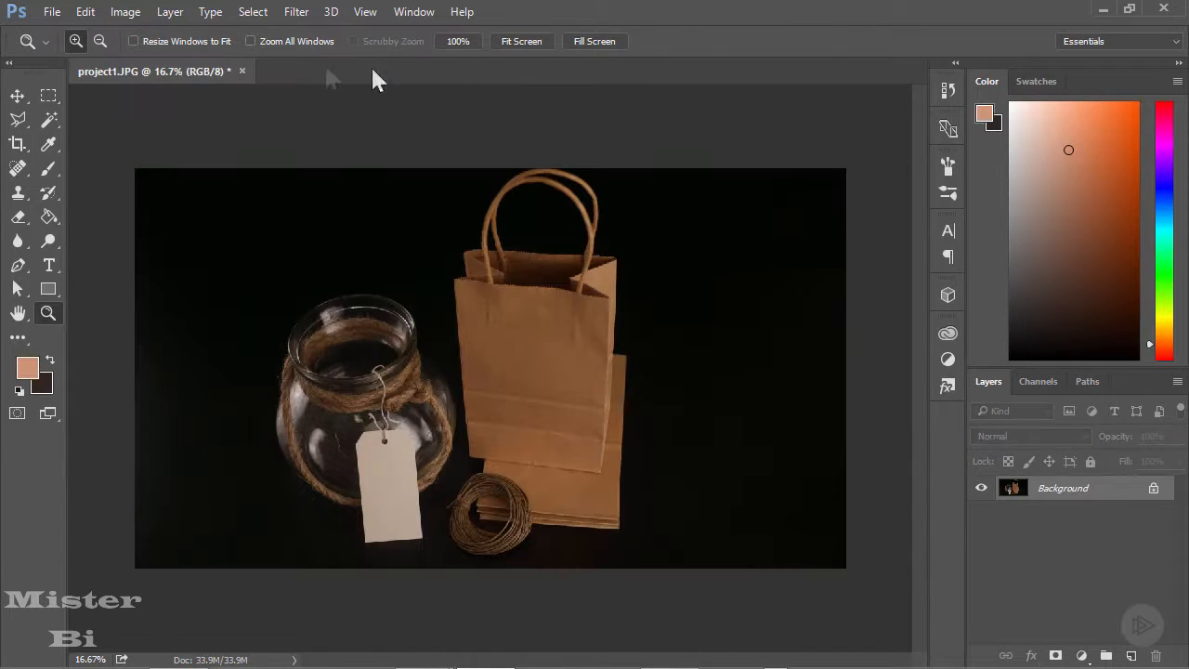
Paste the logo as a new layer in project1.JPG and convert that layer to a Smart Object
left_click(17, 96)
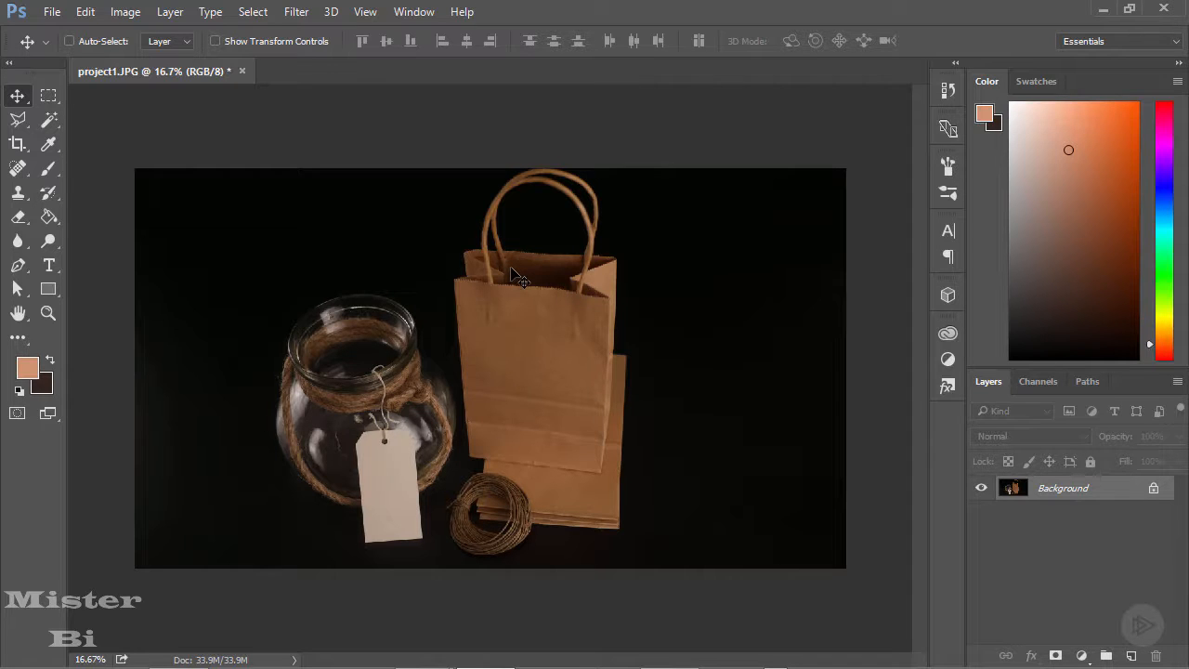
key("ctrl+v")
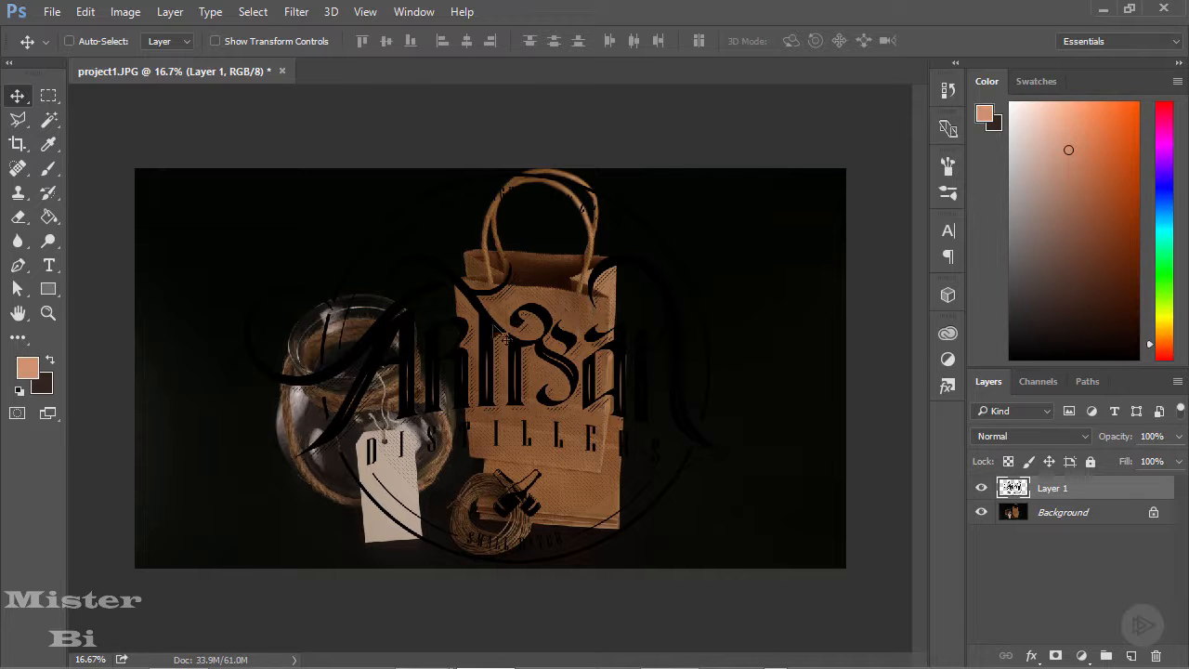
right_click(1081, 498)
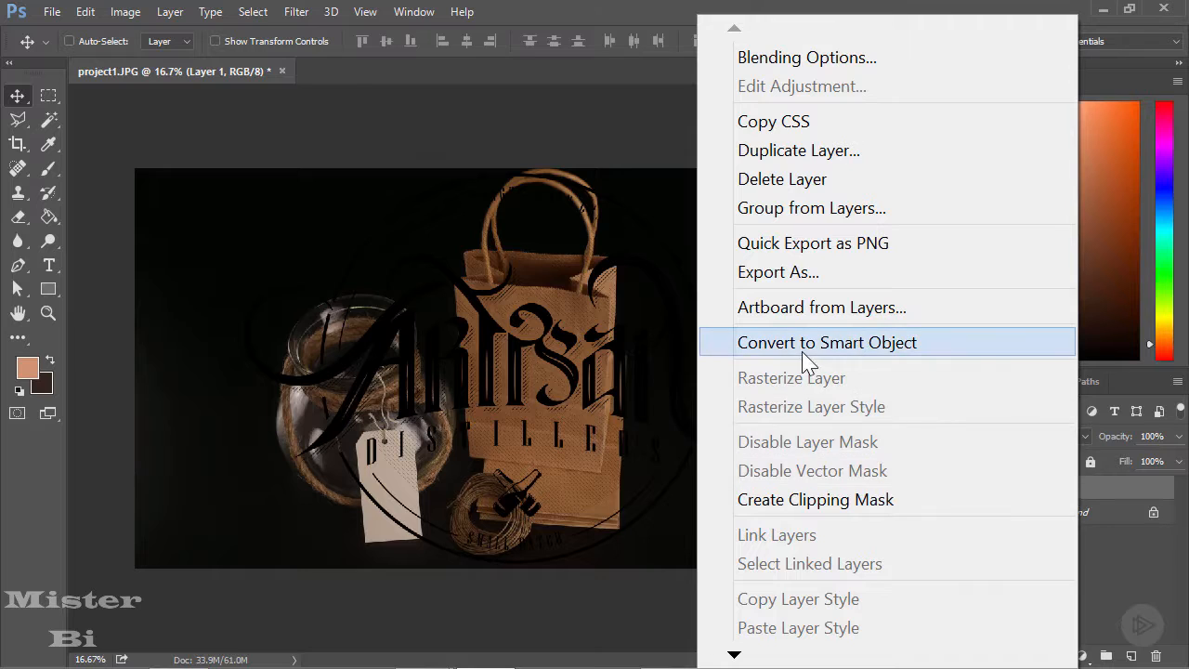
left_click(830, 342)
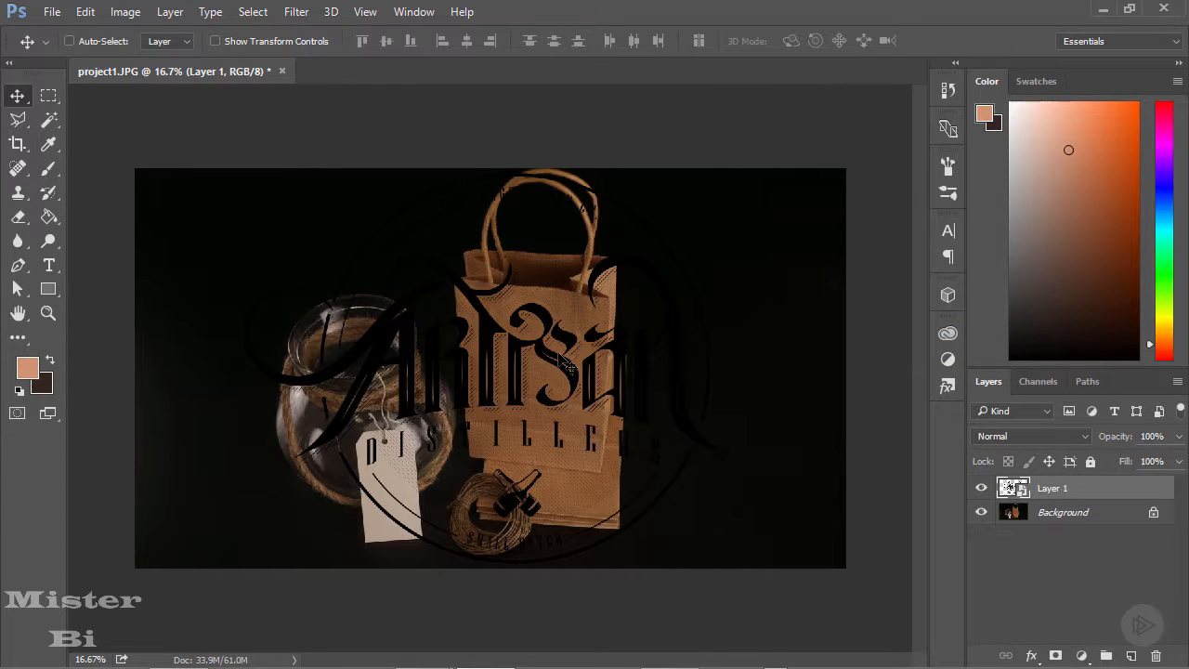
Scale the logo down to about 22% and place it on the front of the paper bag
key("ctrl+t")
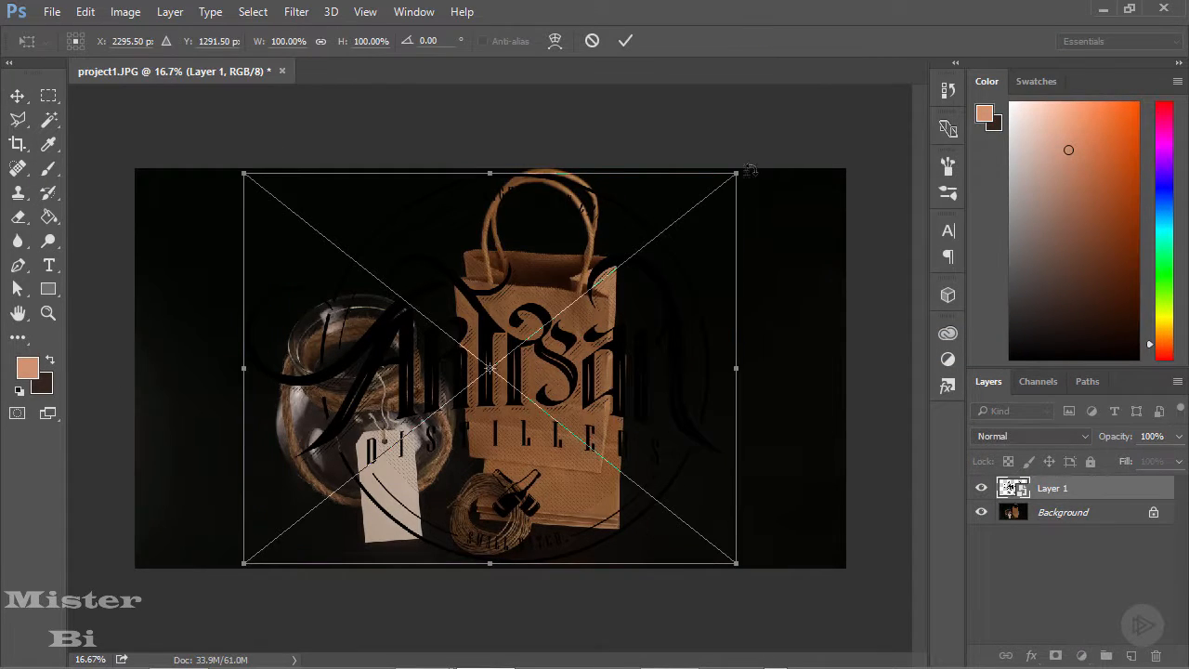
left_click_drag(738, 172, 378, 458)
left_click_drag(351, 498, 565, 365)
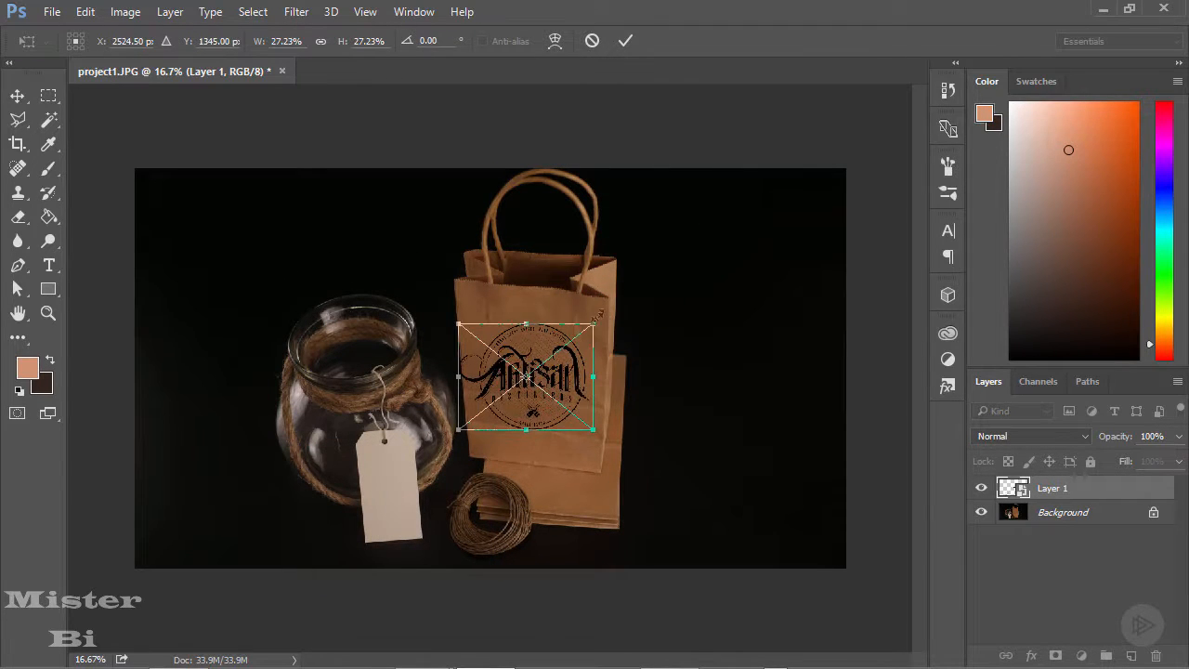
left_click_drag(594, 322, 551, 353)
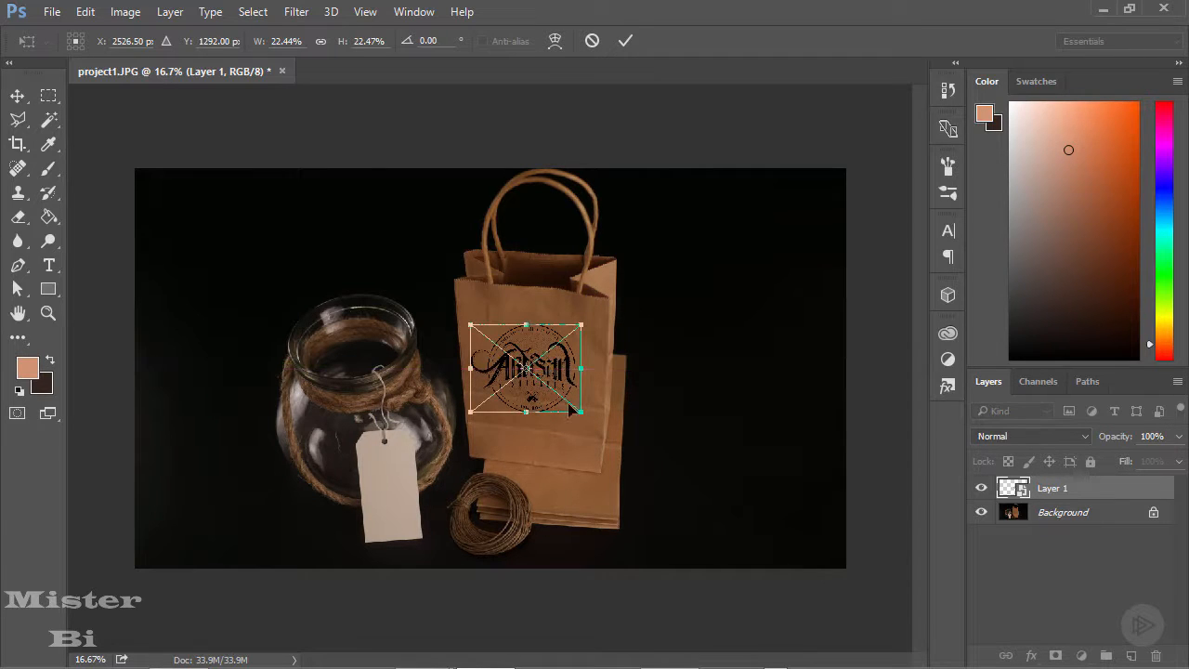
Skew the logo about 6.7° vertically to follow the bag's perspective and apply the transformation
right_click(566, 374)
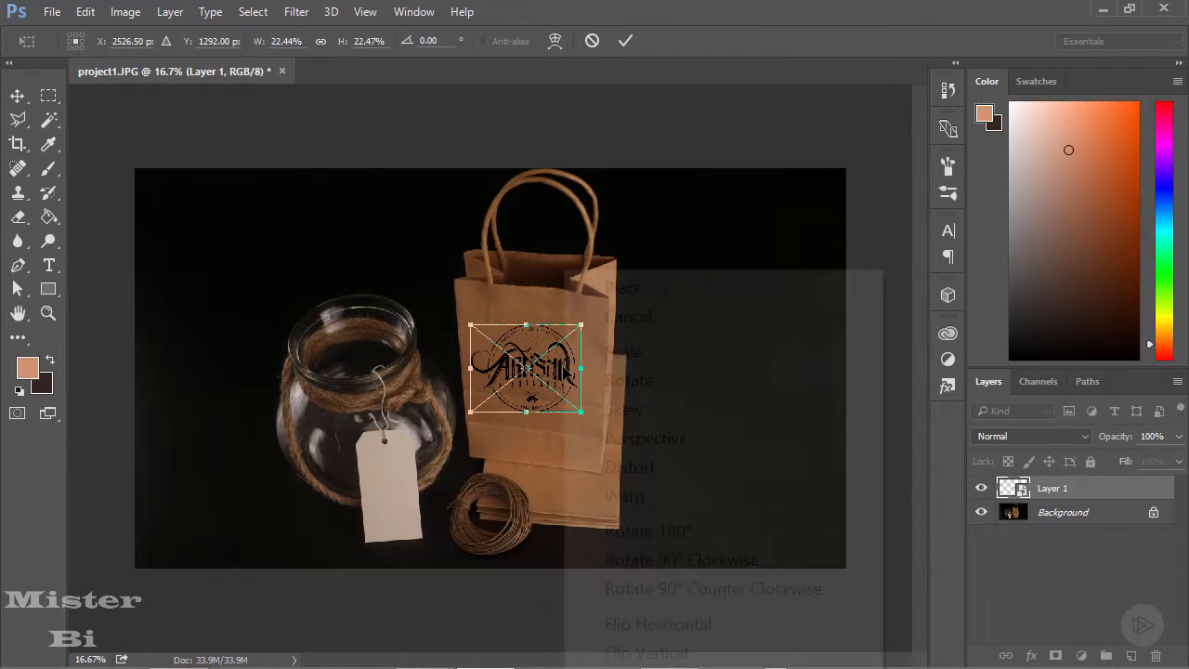
left_click(546, 370)
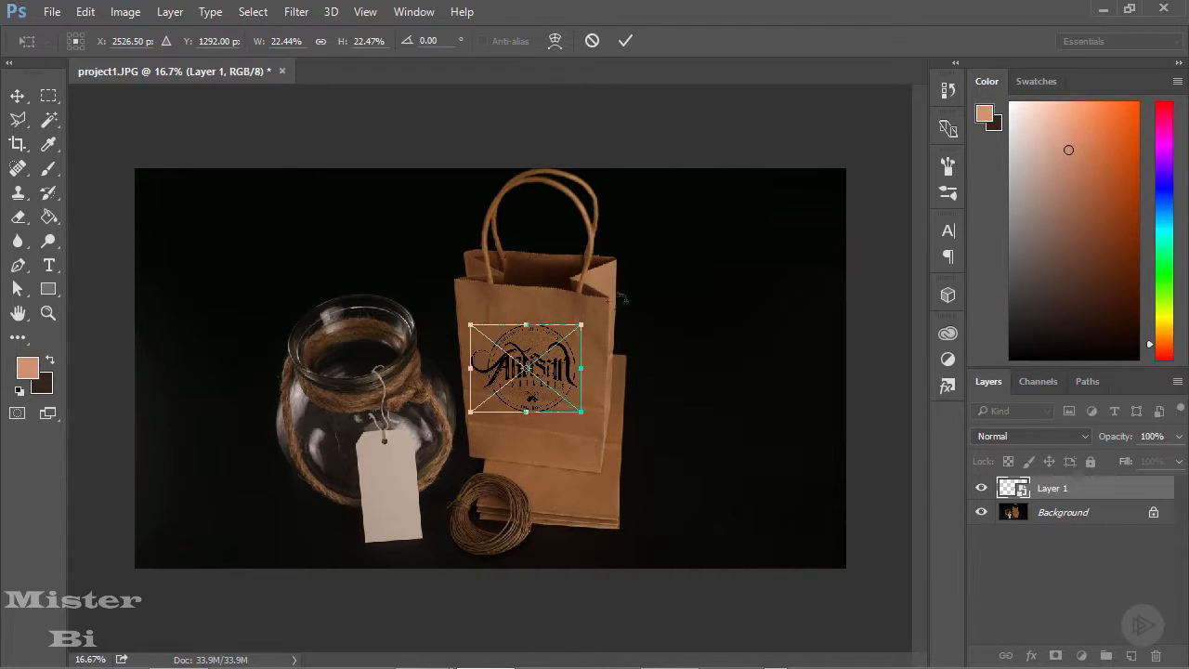
right_click(570, 370)
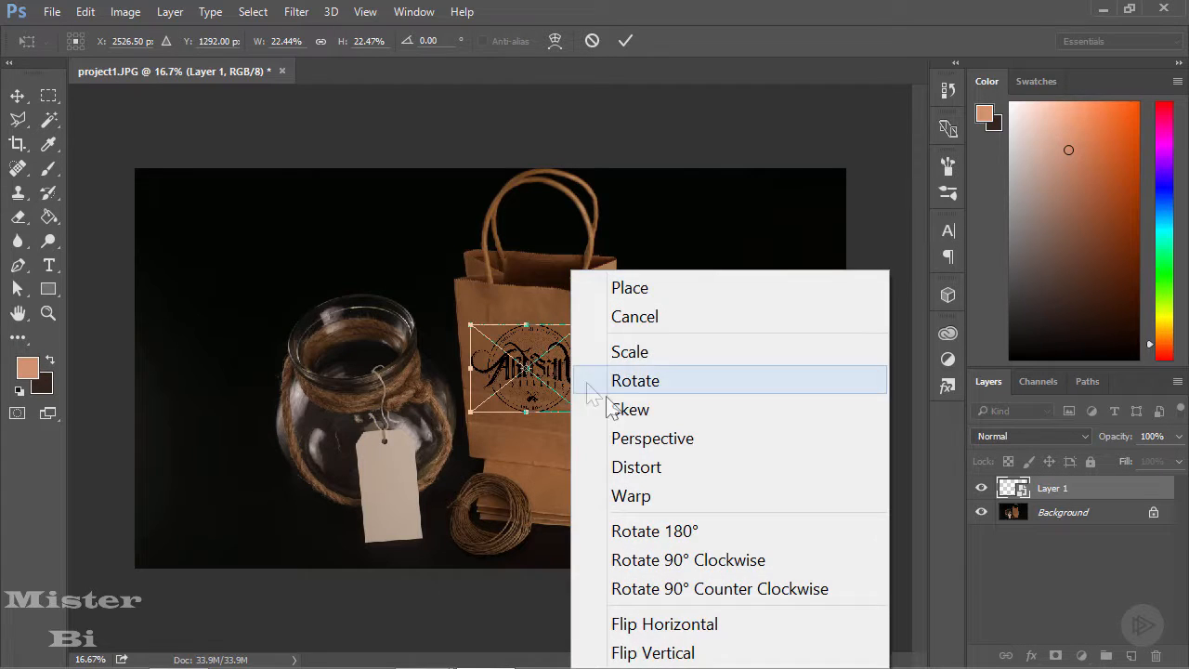
left_click(613, 406)
left_click_drag(584, 374, 584, 383)
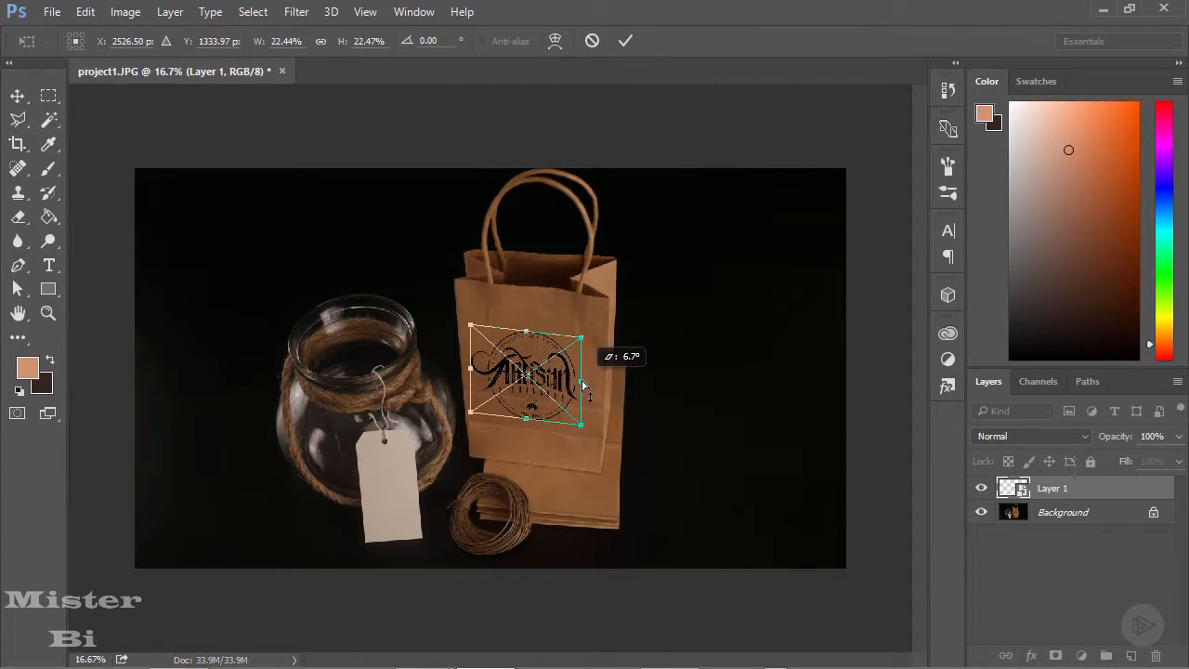
left_click(16, 96)
left_click(345, 271)
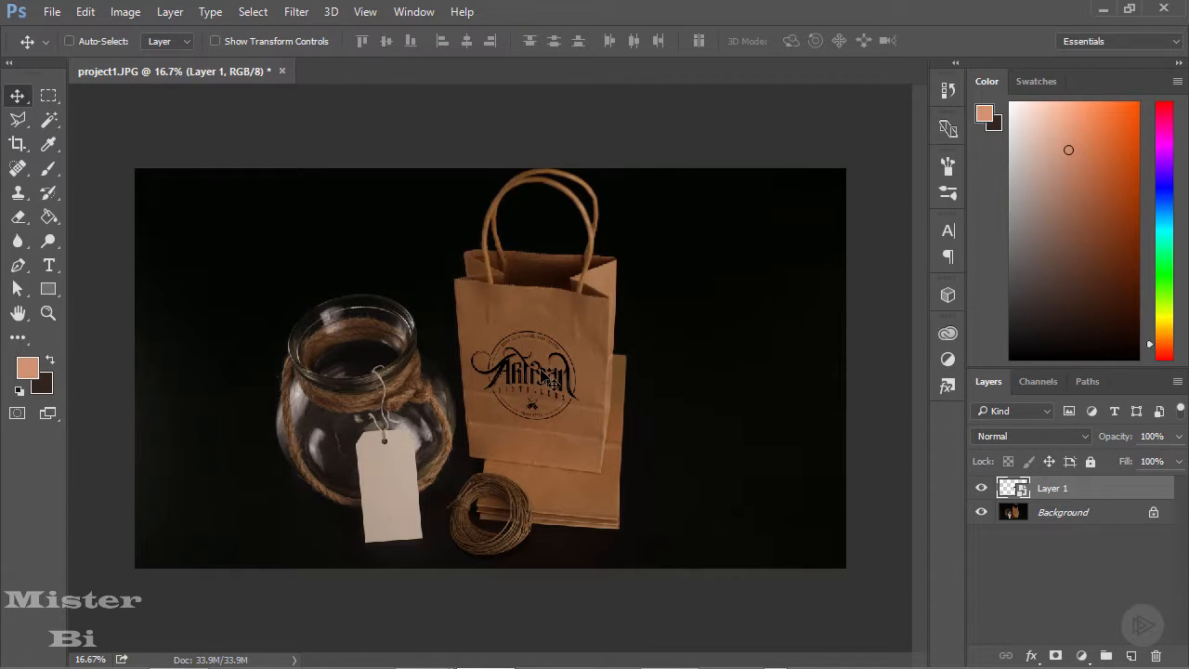
Move the logo slightly lower on the bag's front for a better fit
left_click(48, 313)
left_click(583, 384)
left_click(520, 397)
left_click(481, 390)
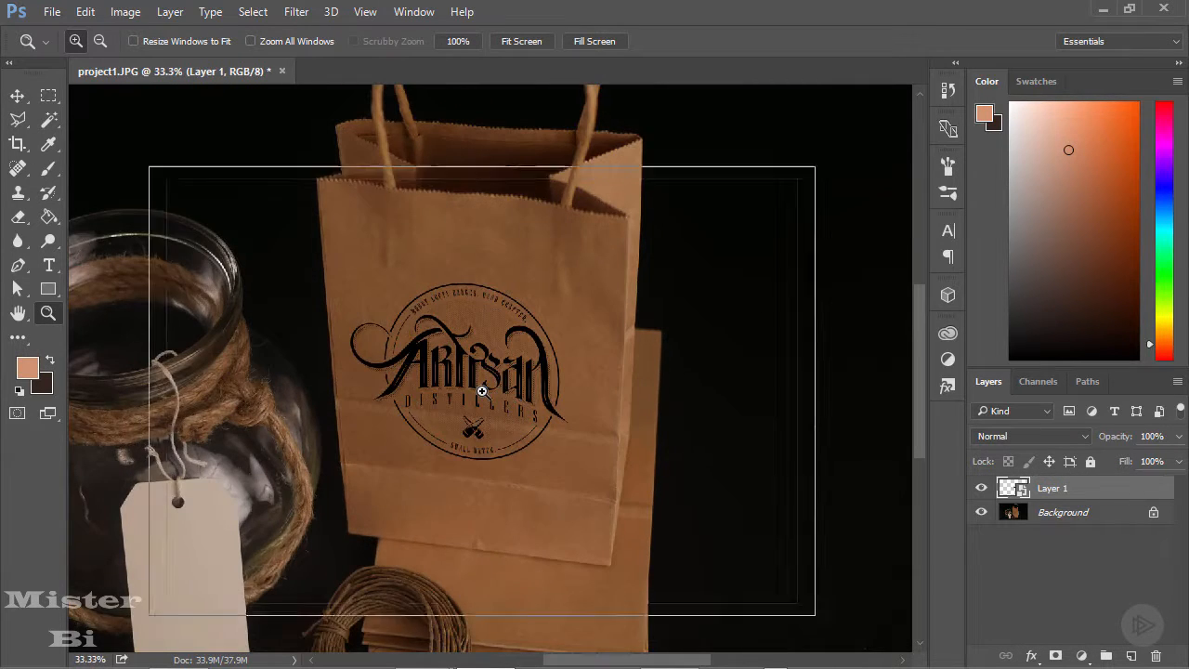
scroll(483, 358, "down", 1)
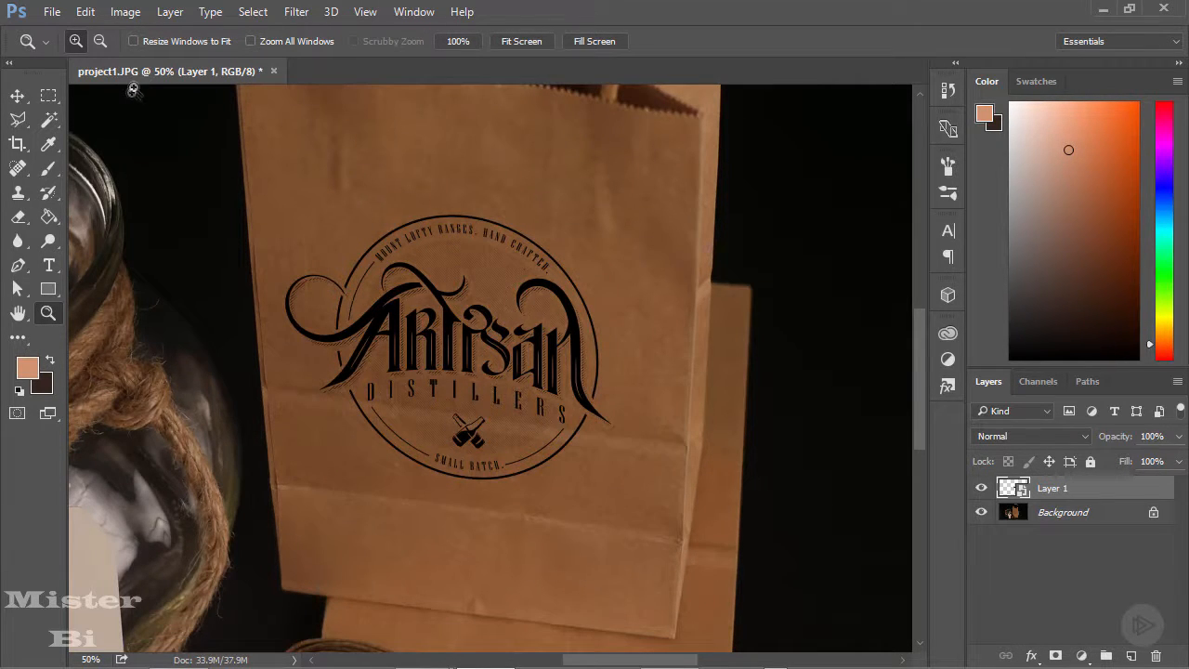
left_click(18, 97)
left_click_drag(459, 329, 453, 331)
Examine the logo's placement on the bag together with the blank tag on the jar at 25% zoom
left_click(48, 313)
right_click(301, 325)
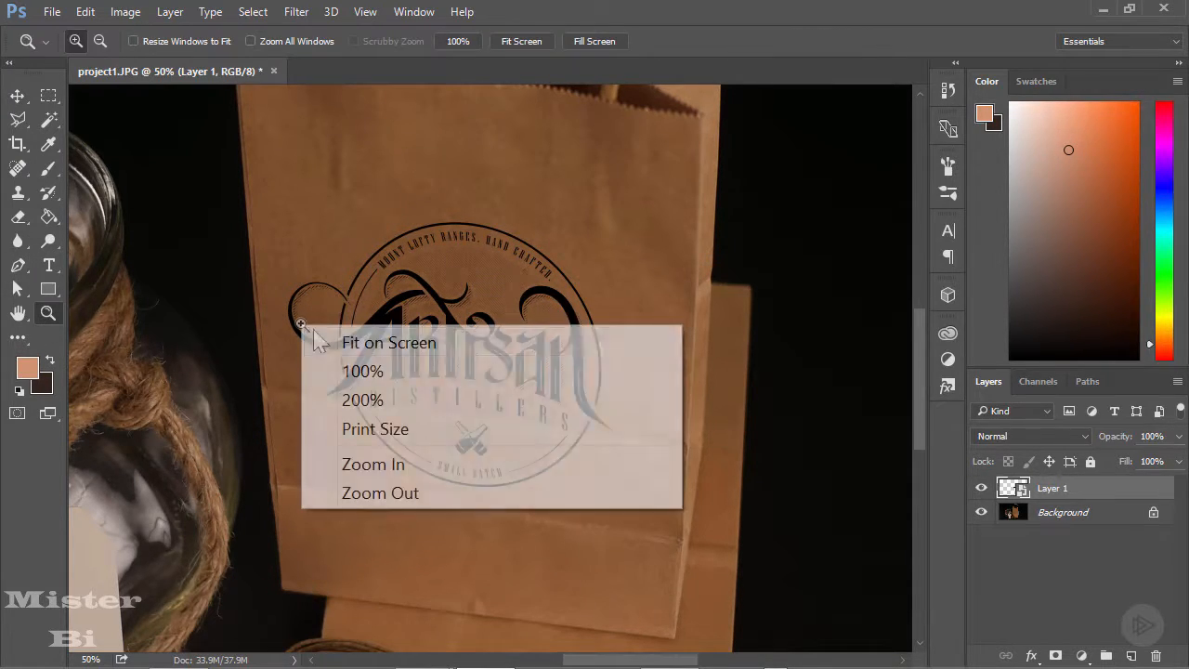
left_click(385, 492)
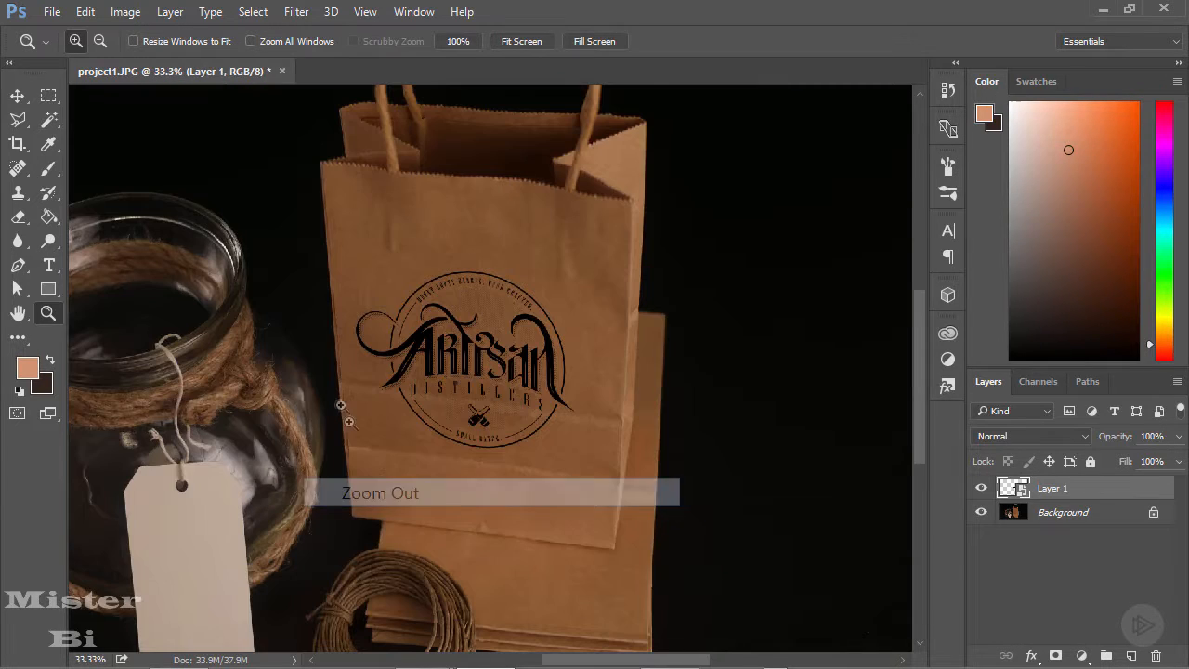
left_click_drag(362, 410, 505, 271)
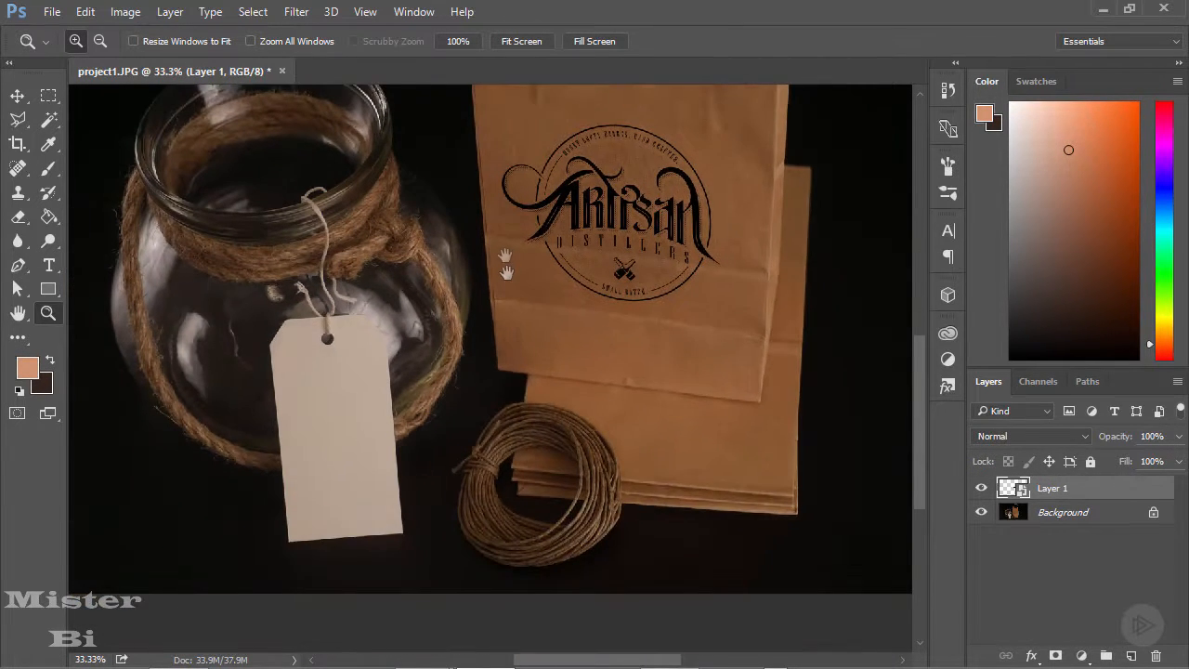
right_click(463, 344)
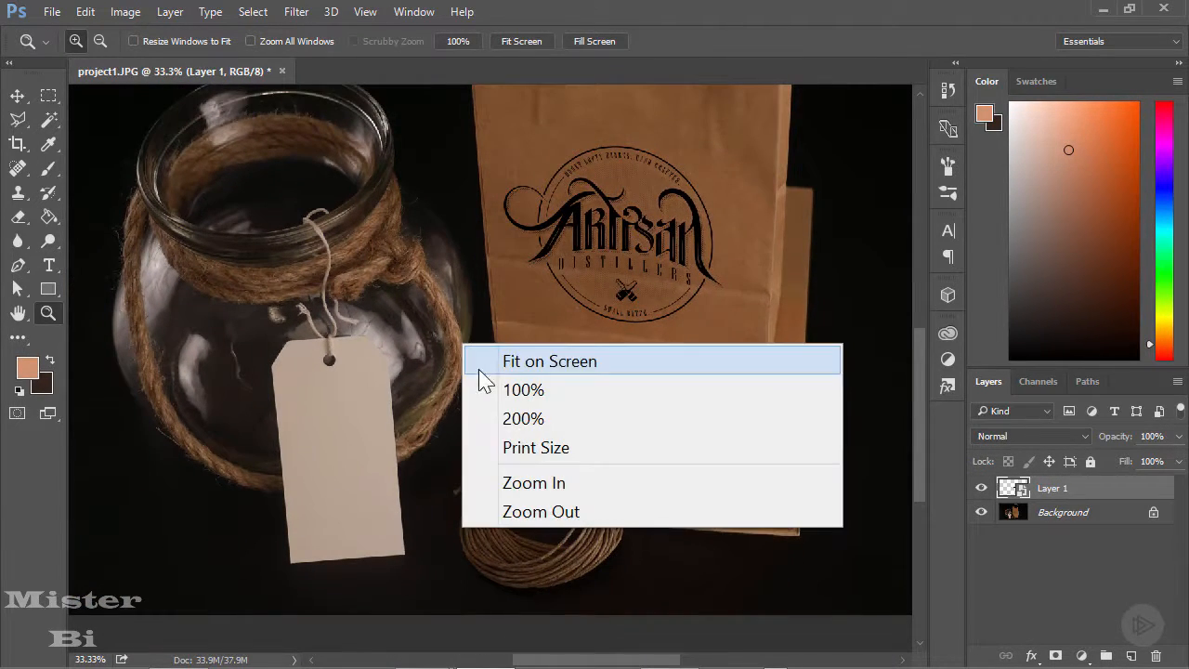
left_click(534, 512)
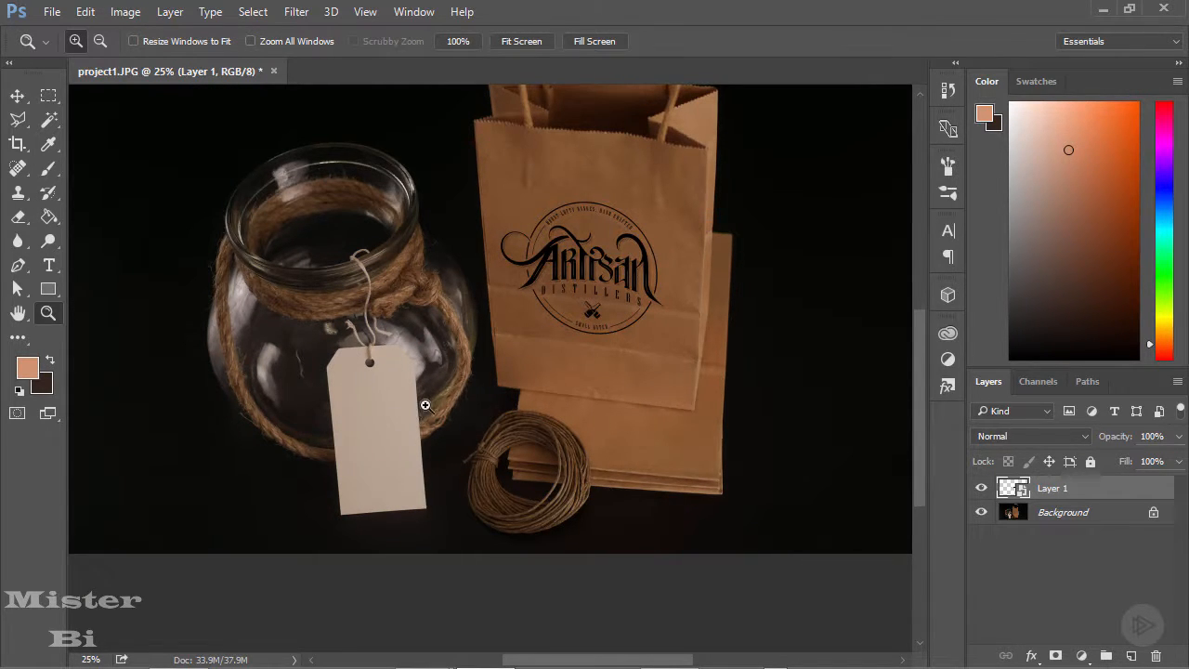
scroll(425, 405, "up", 2)
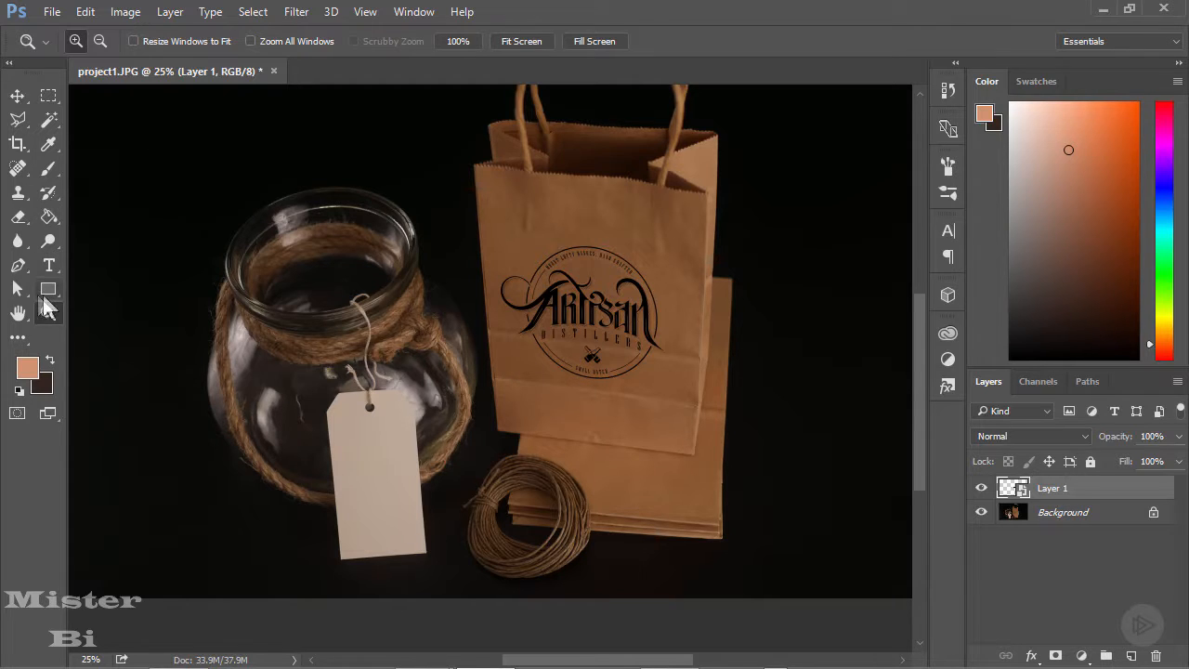
Draw a rectangle shape about 376 × 580 px over the jar's tag, just below its hole
left_click(46, 293)
right_click(46, 294)
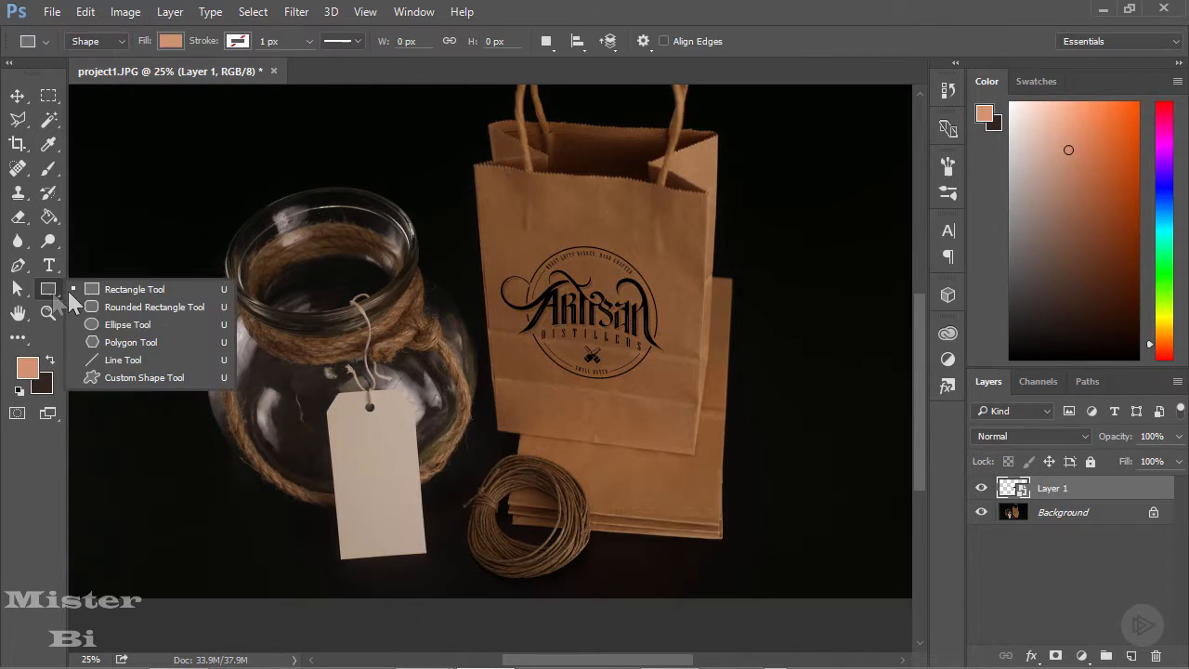
left_click(120, 290)
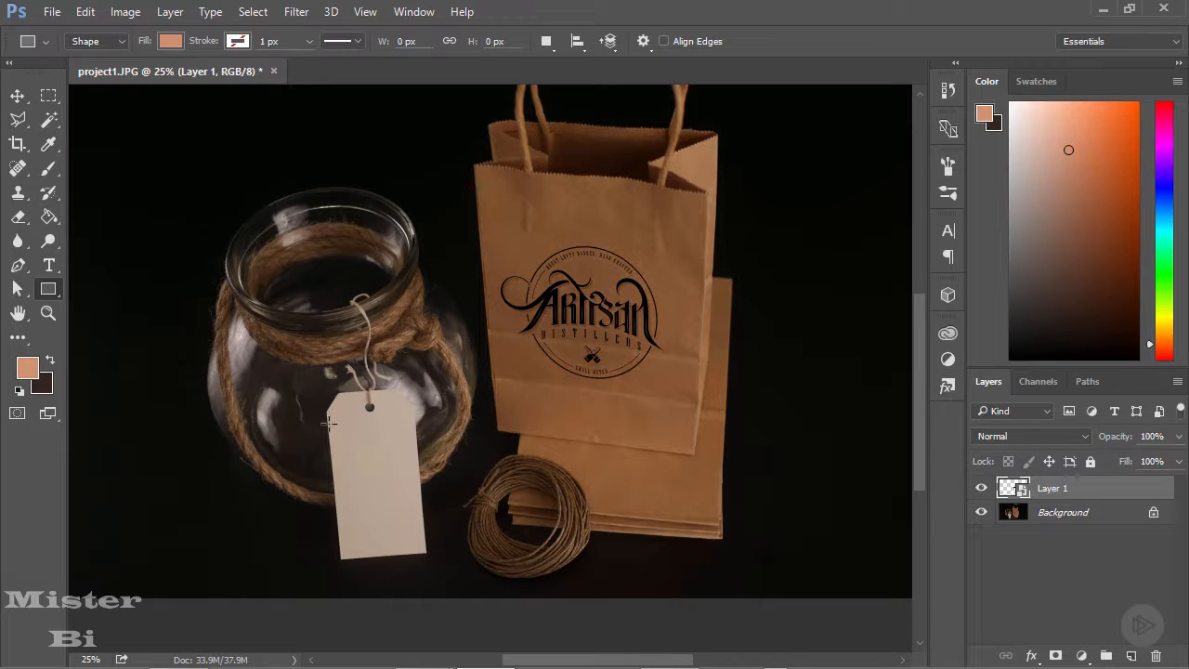
left_click_drag(329, 424, 416, 557)
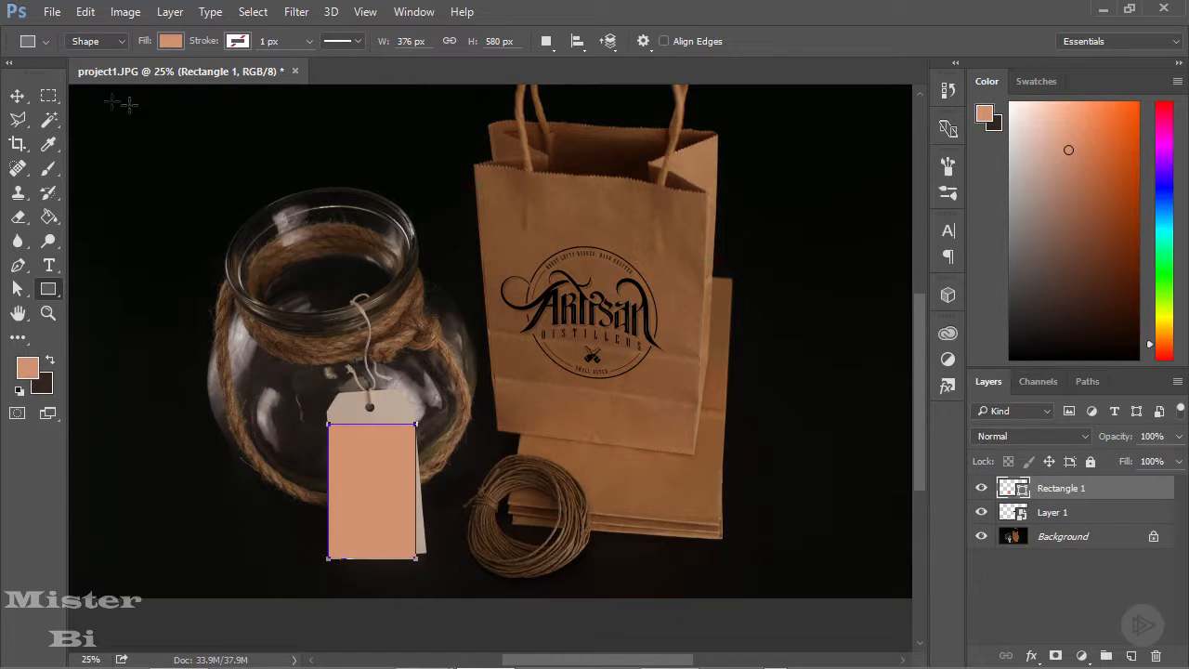
Enlarge the tag rectangle to about 340%, apply the transformation, and convert the layer to a smart object
left_click(17, 95)
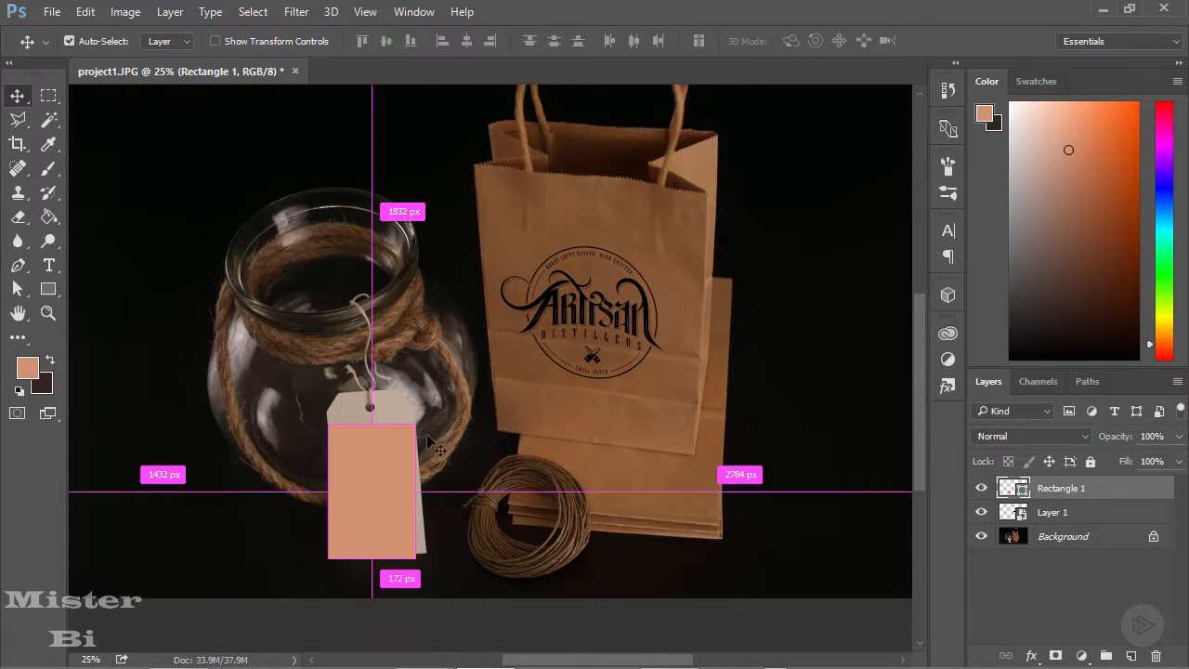
key("ctrl+t")
left_click_drag(415, 424, 624, 100)
left_click(18, 98)
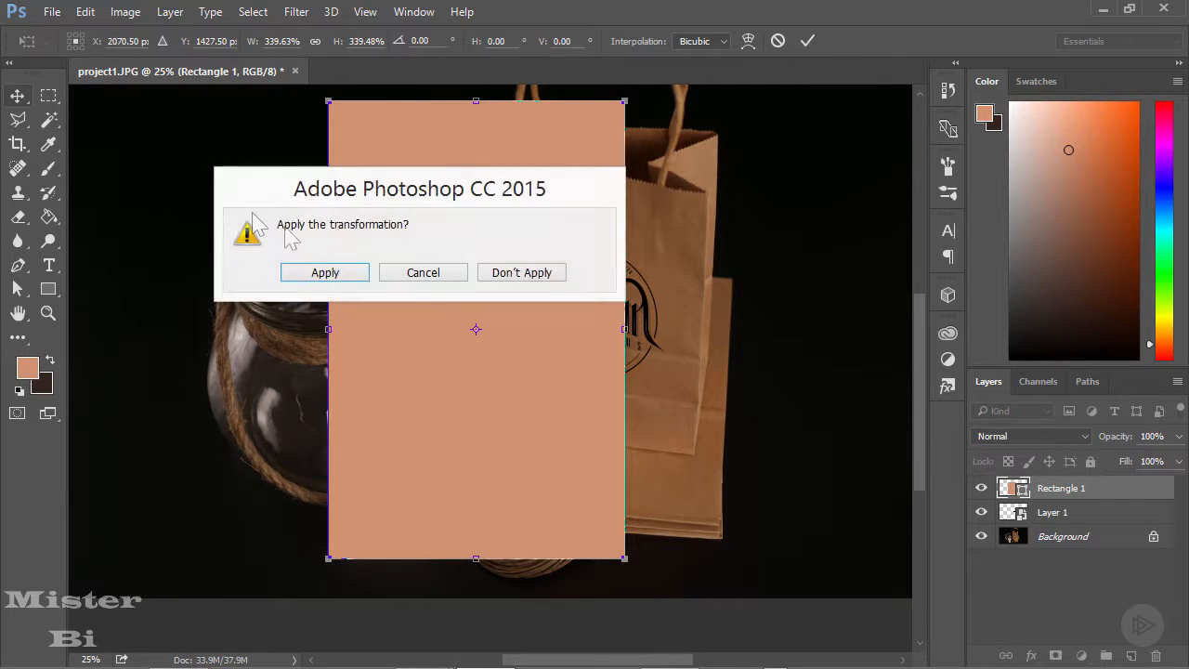
left_click(325, 272)
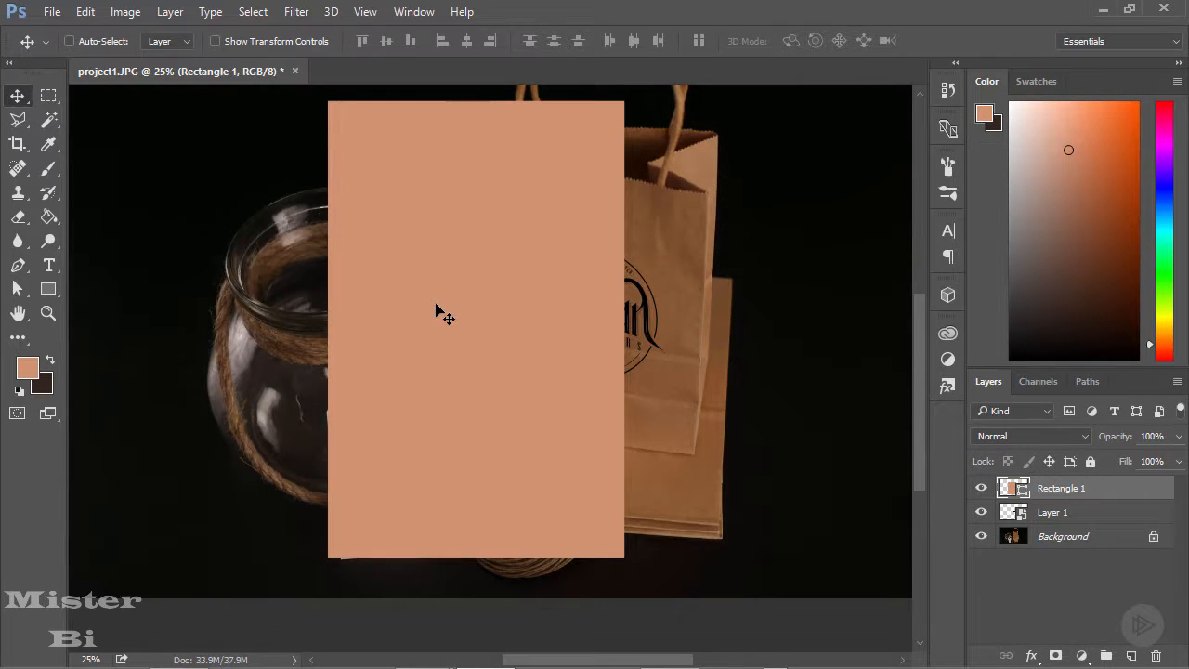
right_click(1058, 493)
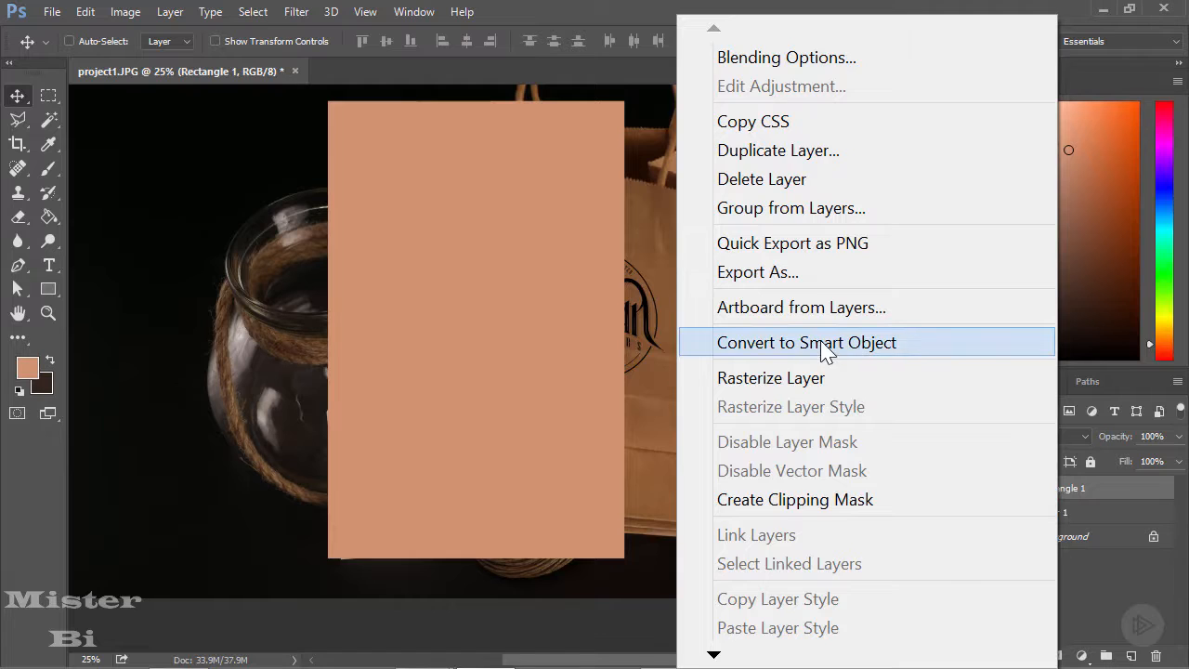
left_click(826, 353)
Rename the bag's logo layer "Logo (Paper bag)" and the rectangle's layer "Logo (tag)"
left_click(1050, 517)
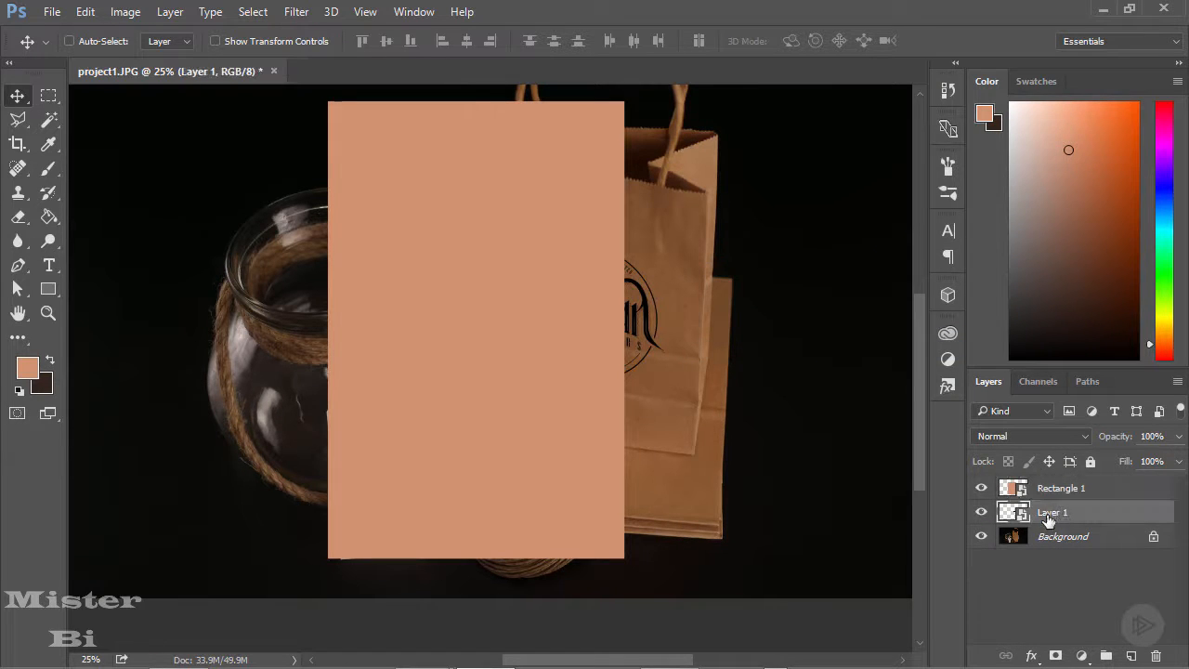
double_click(1053, 514)
type("Logo (Paper bag)")
key("Return")
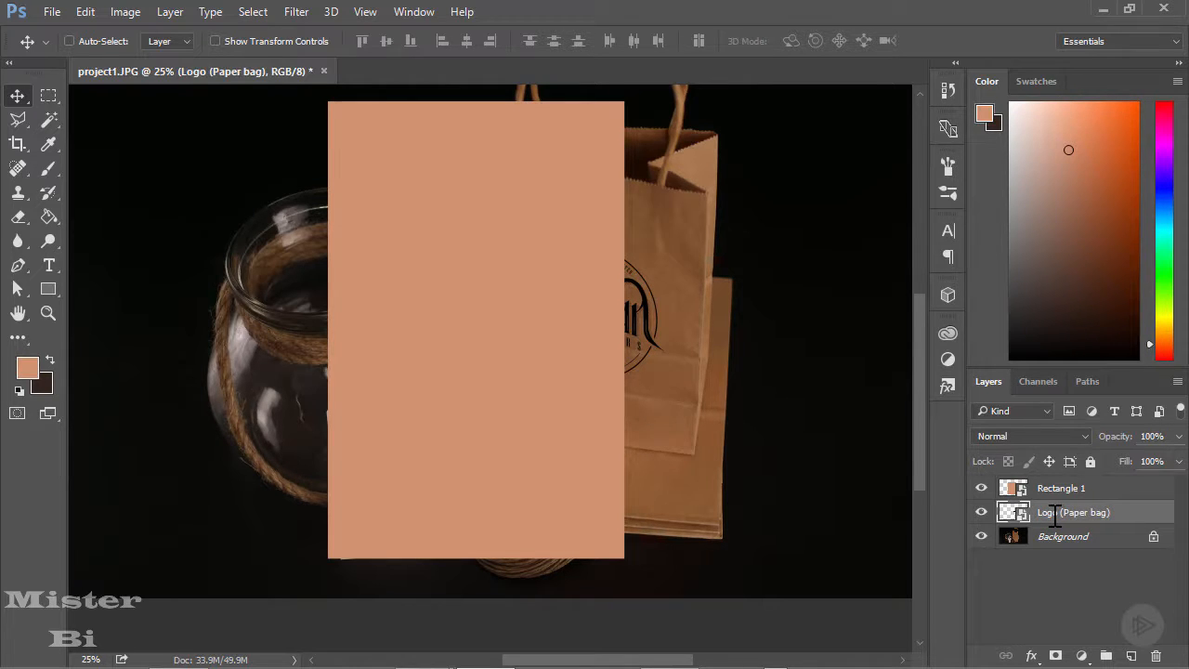
double_click(1064, 488)
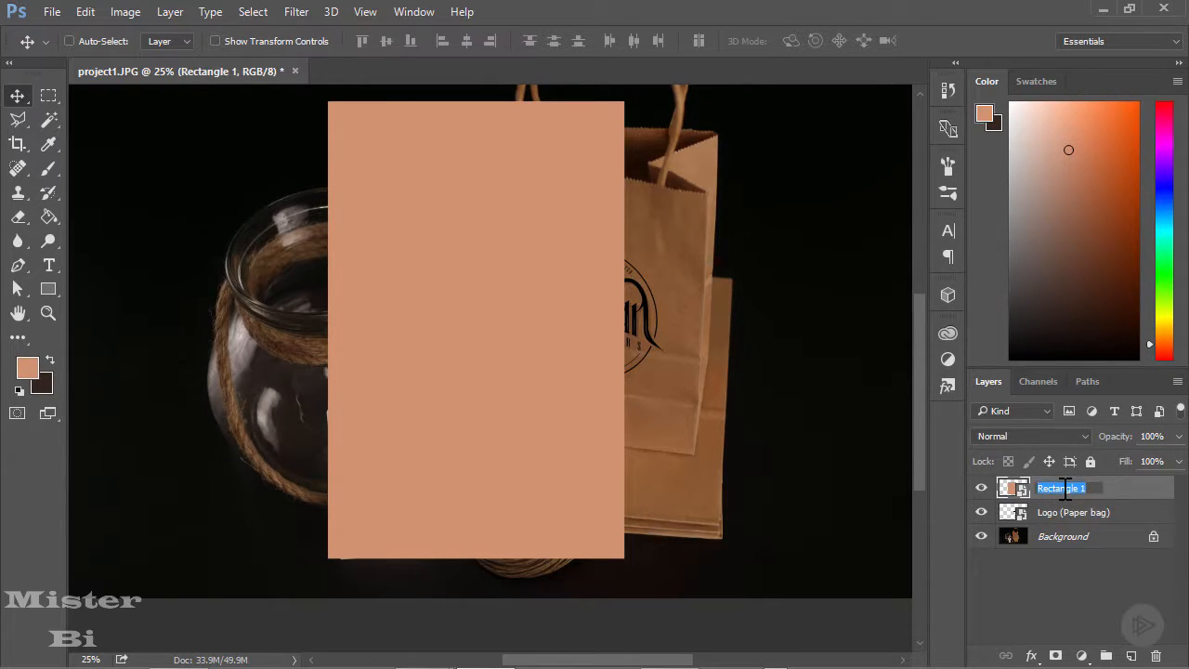
type("Logo (tag")
key("Return")
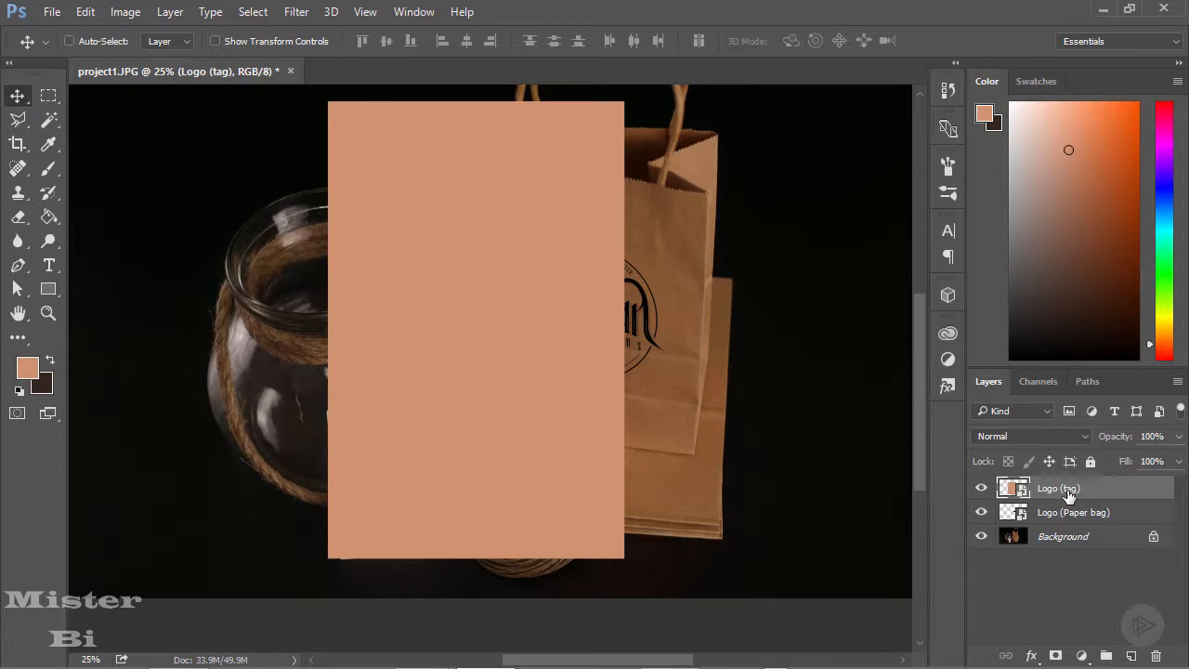
Scale the Logo (tag) smart object to about 29.6%, rotate it about -4.6° and fit it over the jar's tag
key("ctrl+t")
left_click_drag(632, 96, 412, 414)
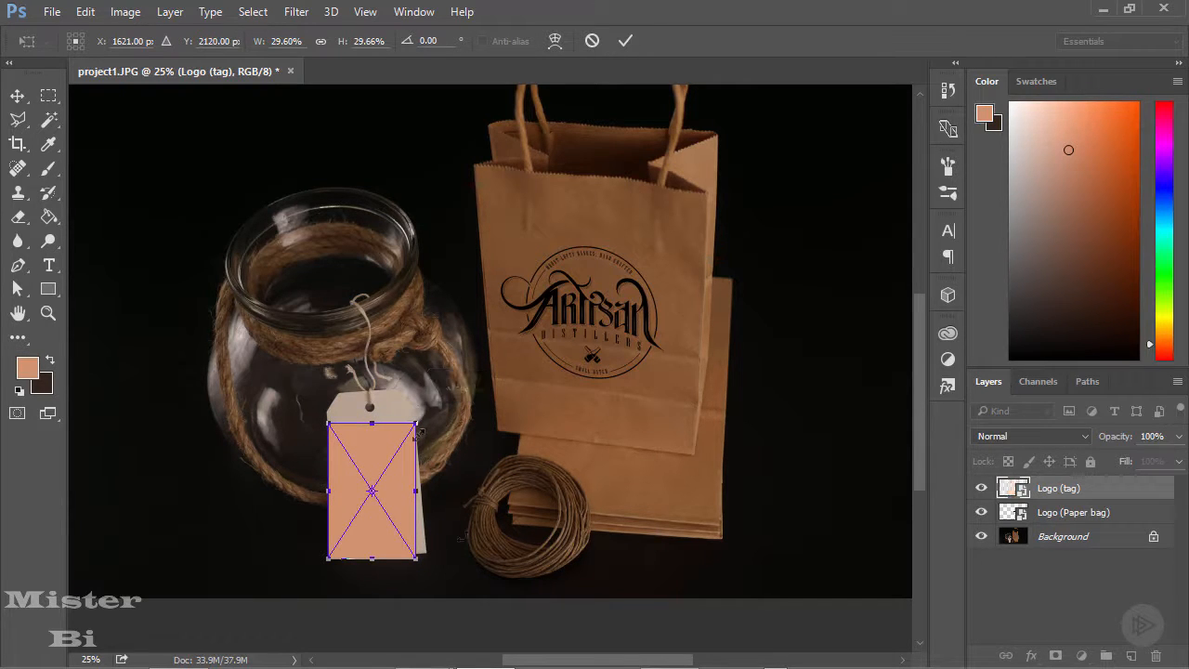
left_click_drag(432, 568, 440, 569)
left_click_drag(407, 494, 411, 487)
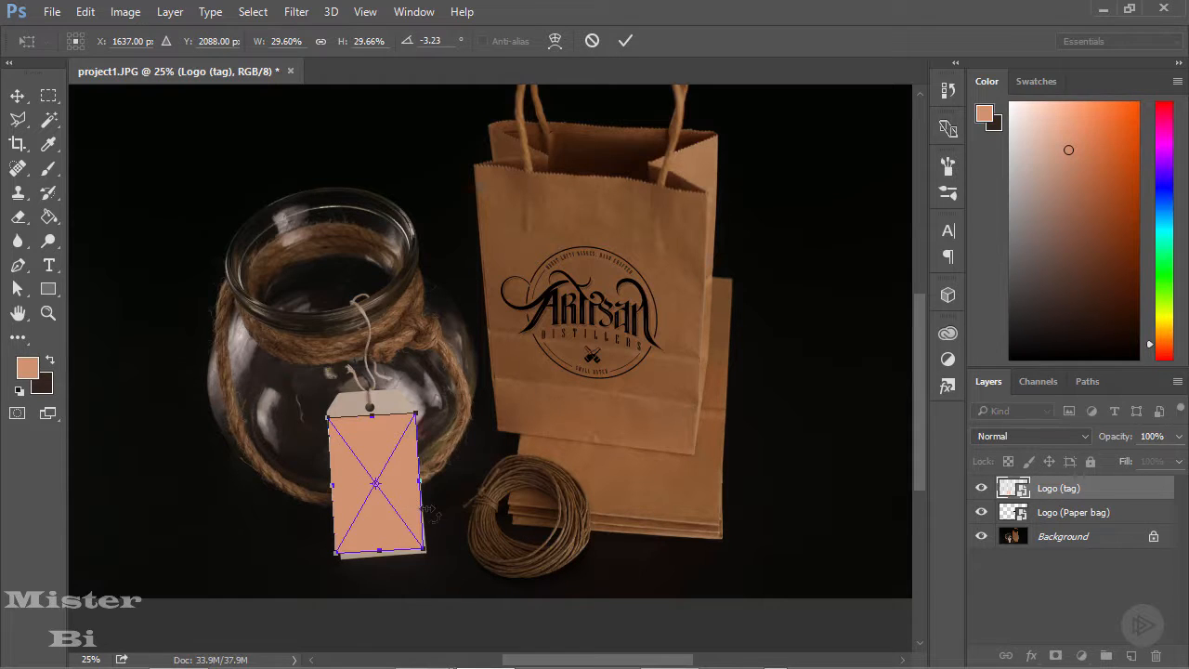
left_click_drag(450, 544, 453, 542)
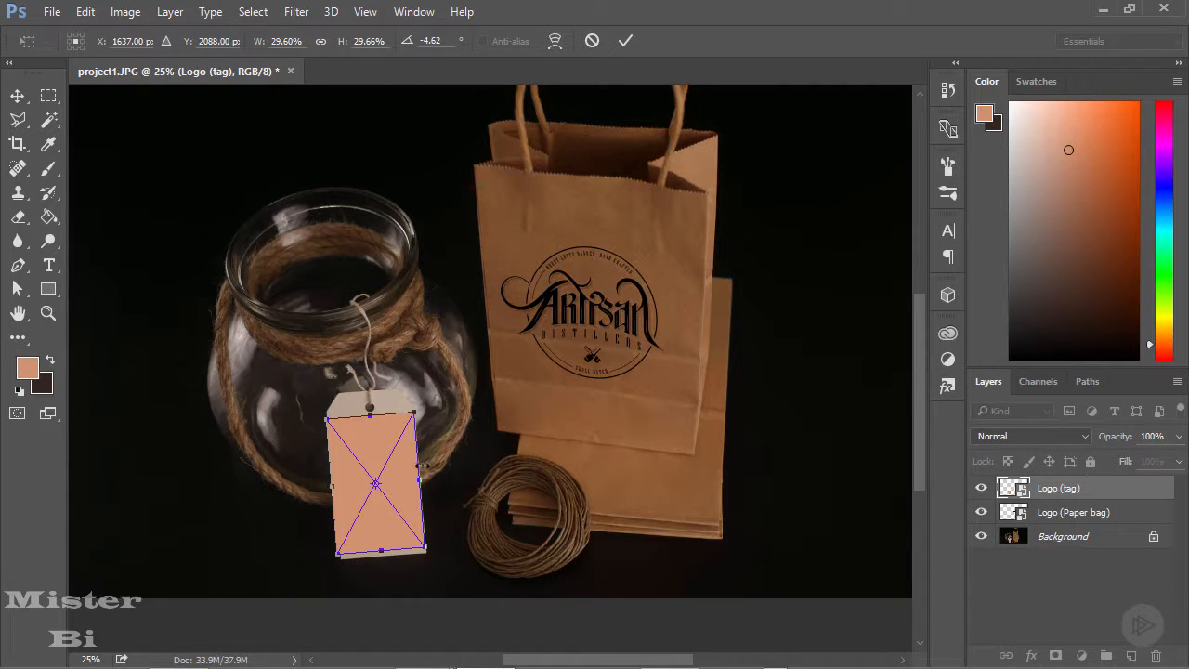
left_click_drag(393, 427, 395, 433)
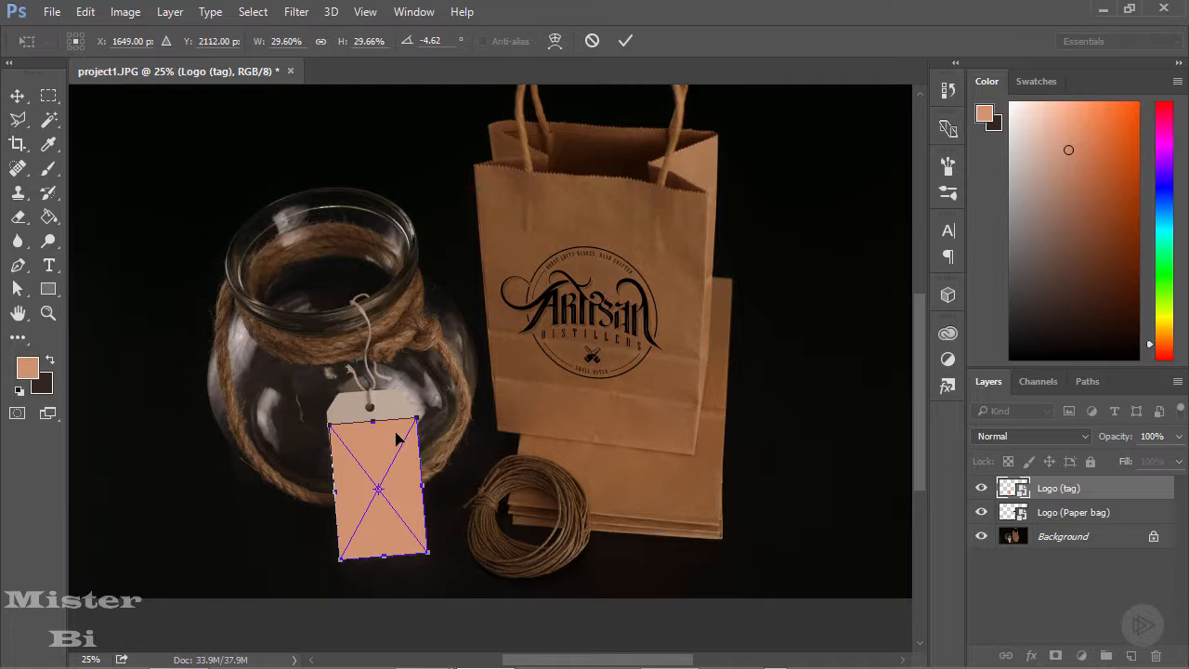
left_click(31, 104)
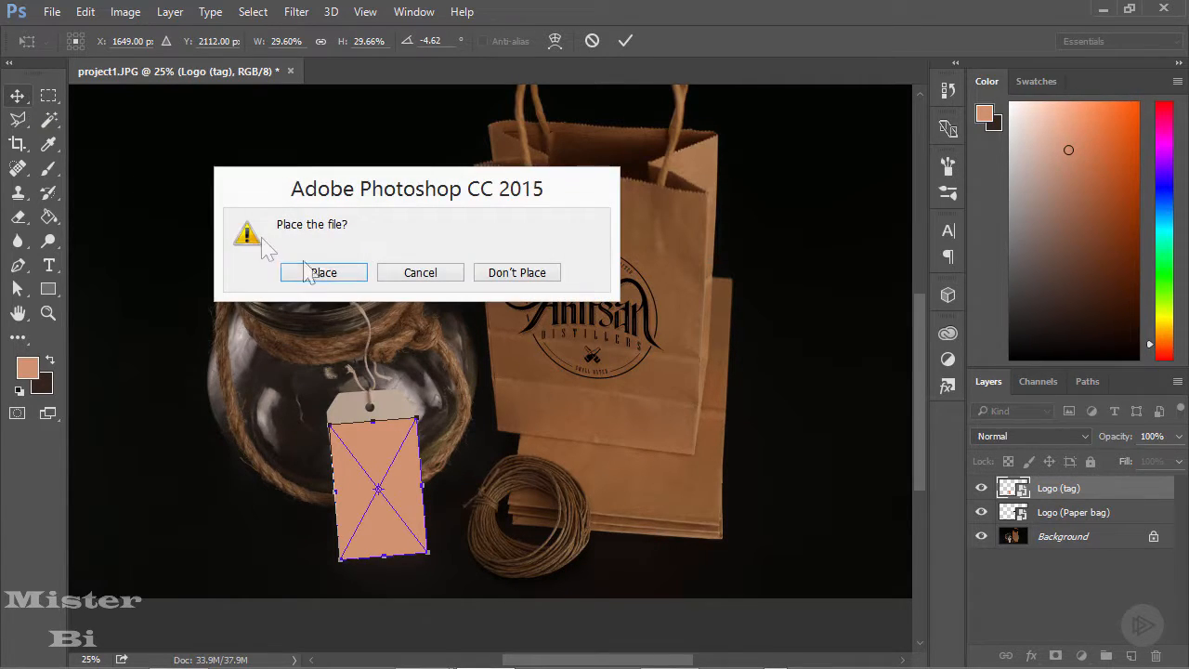
left_click(325, 272)
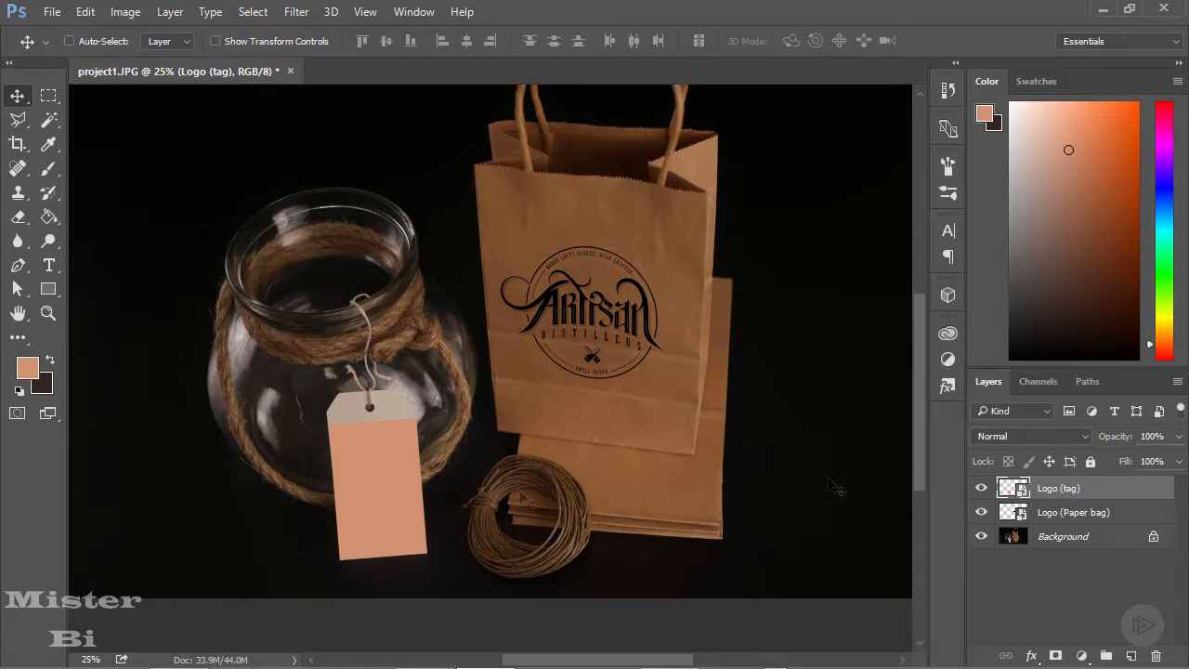
Open the Logo (tag) smart object's contents, hide the rectangle, and bring in the logo artwork from logo1.psd
double_click(1012, 490)
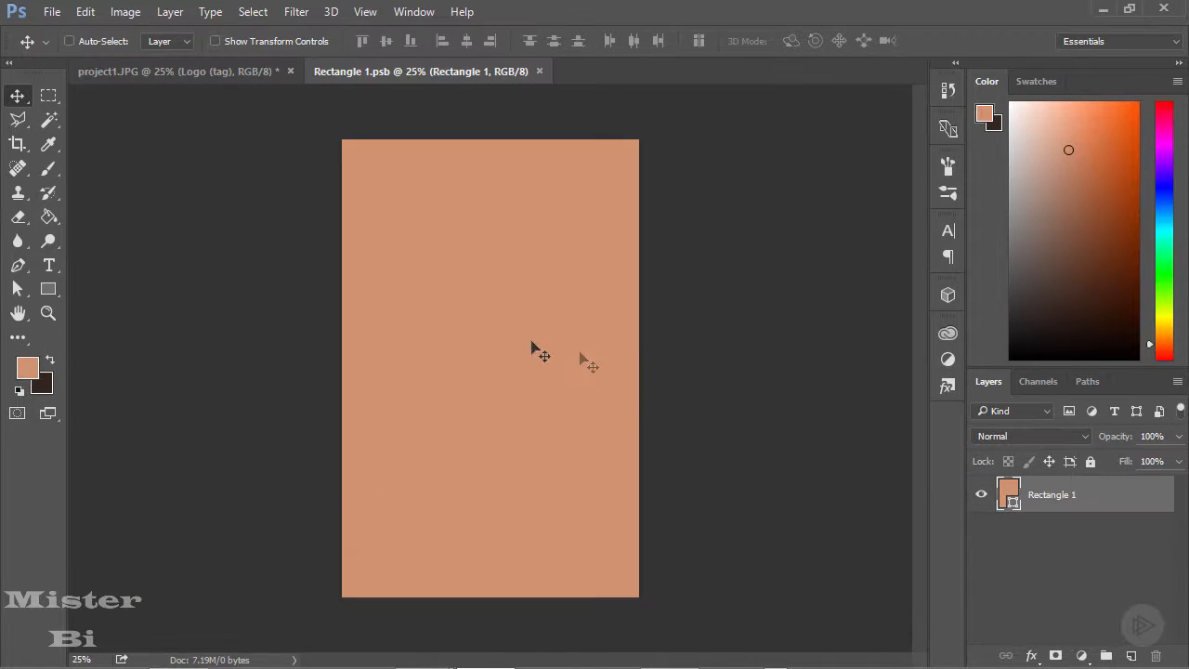
left_click(977, 496)
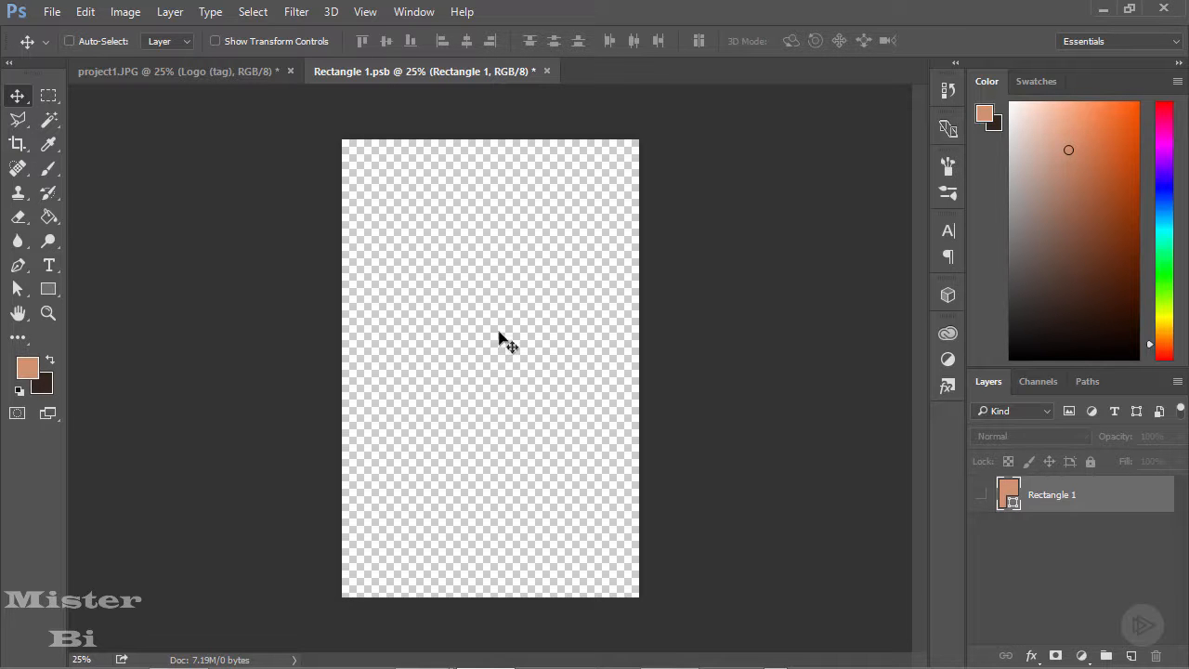
left_click(57, 19)
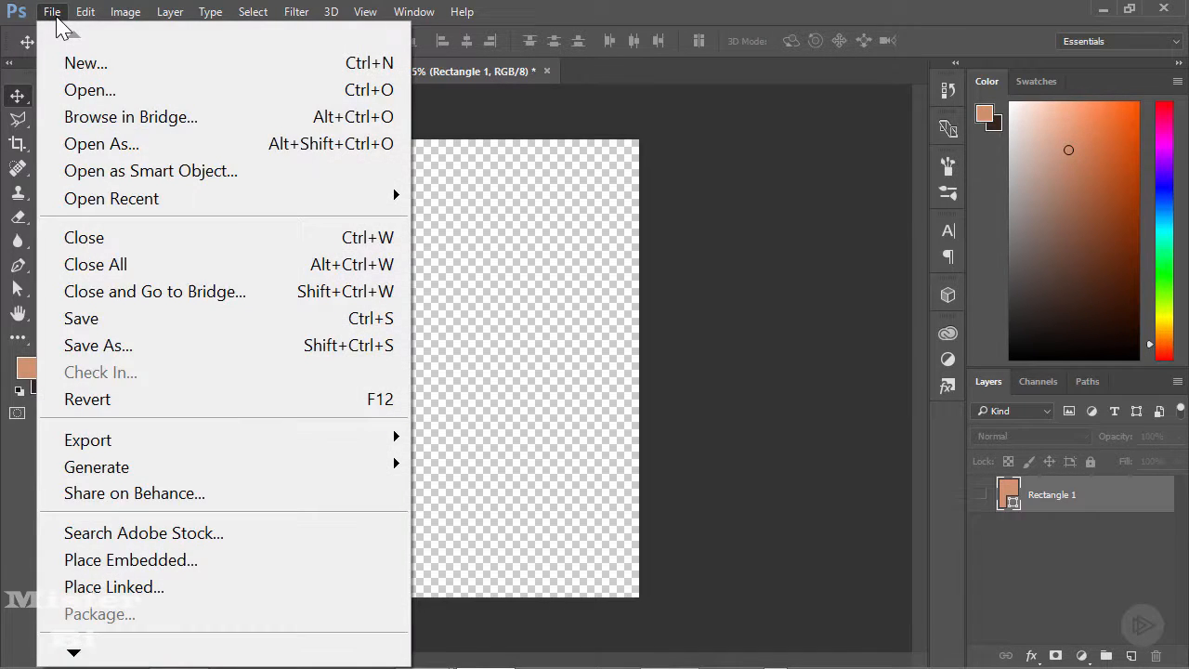
left_click(106, 89)
double_click(331, 236)
key("ctrl+a")
left_click_drag(410, 71, 499, 307)
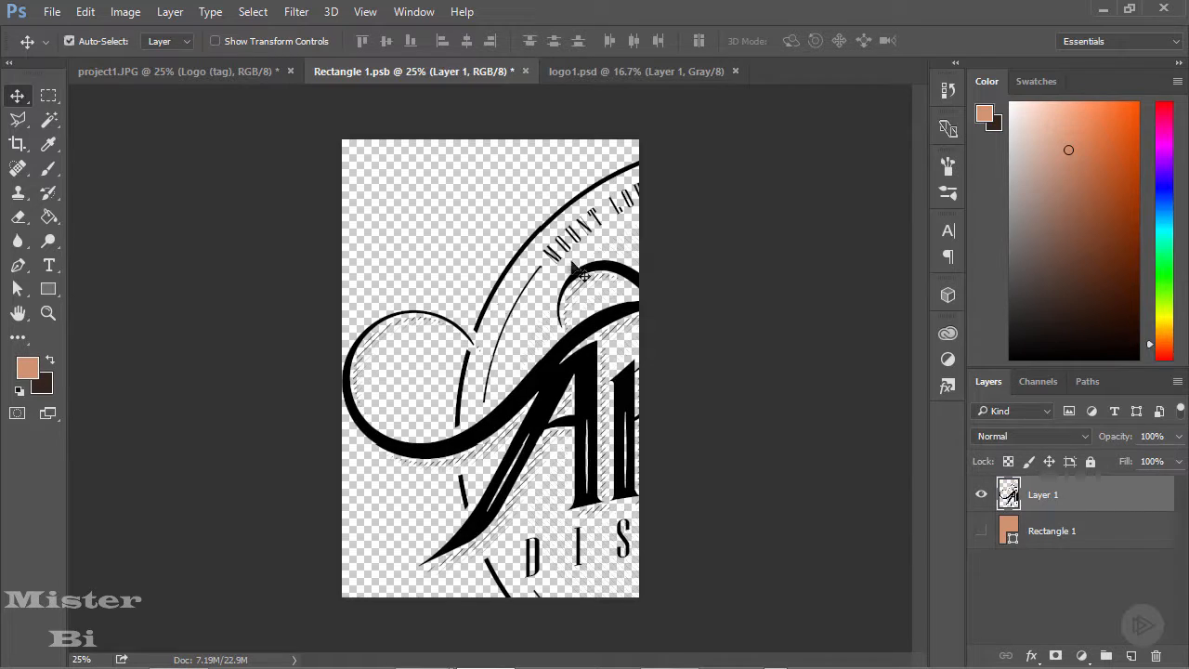
Scale the logo to about 36%, position it in the upper half of the smart object's canvas, and apply the transformation
key("ctrl+t")
left_click_drag(346, 145, 617, 269)
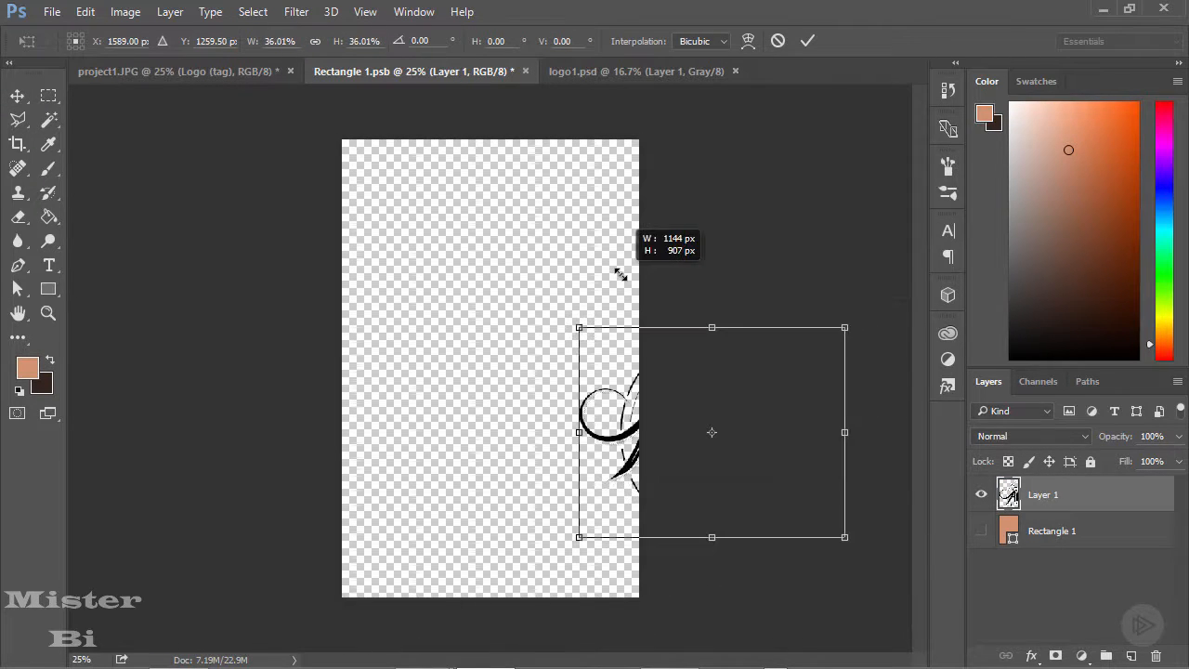
left_click_drag(706, 379, 520, 243)
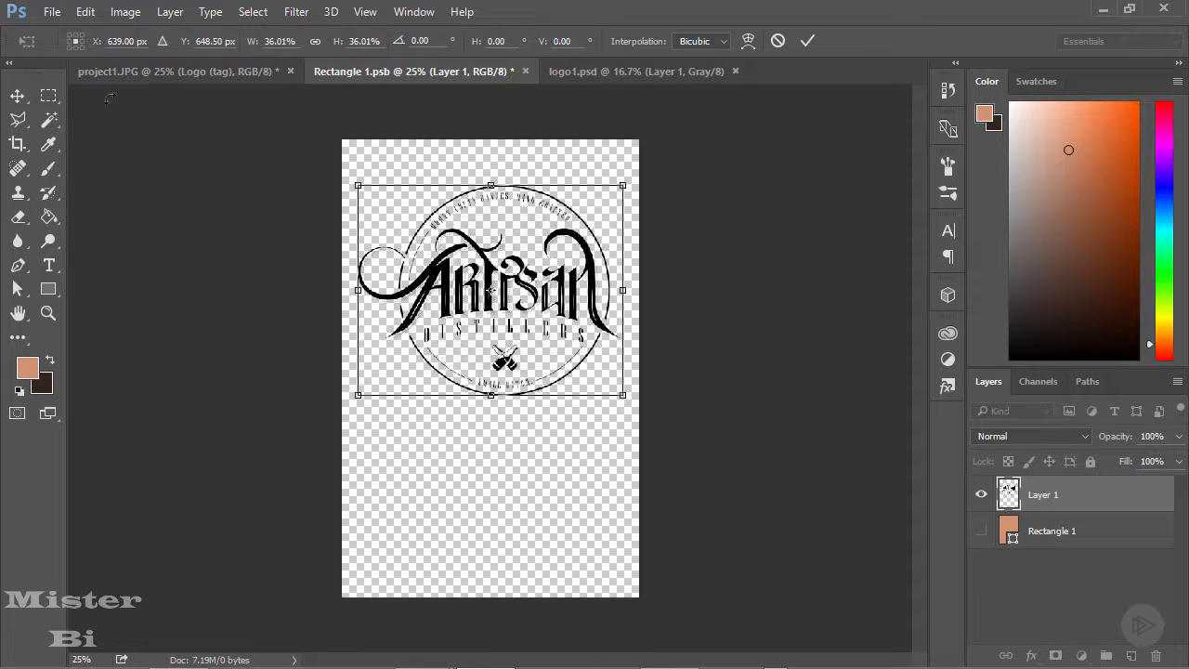
left_click(15, 100)
left_click(360, 281)
Nudge the logo slightly left within the smart object's canvas
key("Left")
key("Left")
key("Left")
key("Left")
key("Left")
key("Left")
key("Left")
key("Left")
key("Left")
key("Left")
key("Left")
key("Left")
key("Left")
key("Left")
key("Left")
key("Left")
key("Left")
key("Left")
key("Left")
key("Left")
key("Left")
key("Left")
key("Left")
key("Left")
key("Left")
key("Left")
key("Left")
key("Left")
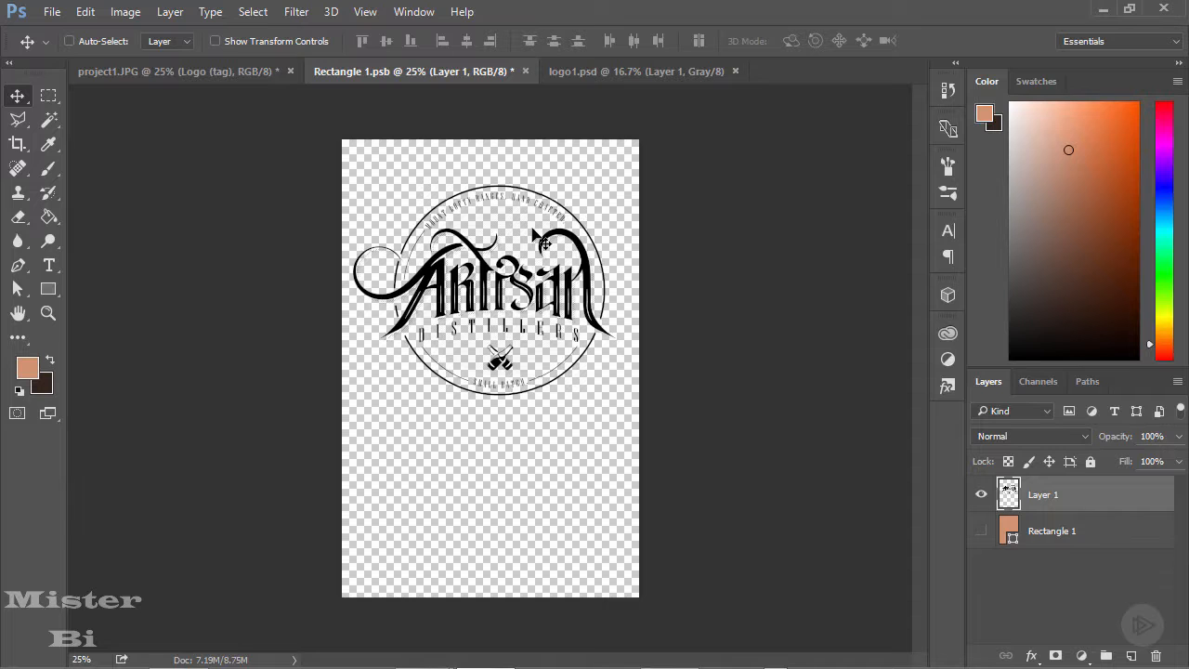
Save the smart object's contents to update the tag and return to the project1.JPG document
key("ctrl+s")
left_click(216, 67)
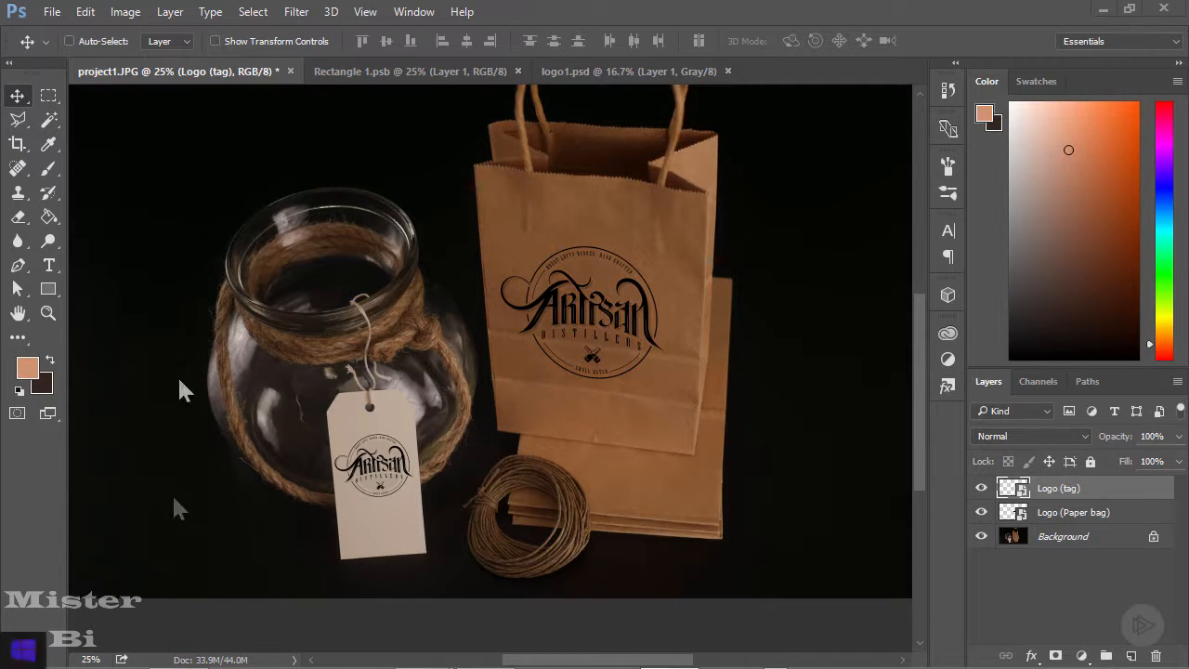
Examine the logos on the bag and the tag, first with the whole image in view, and finally at 25% zoom
left_click(48, 313)
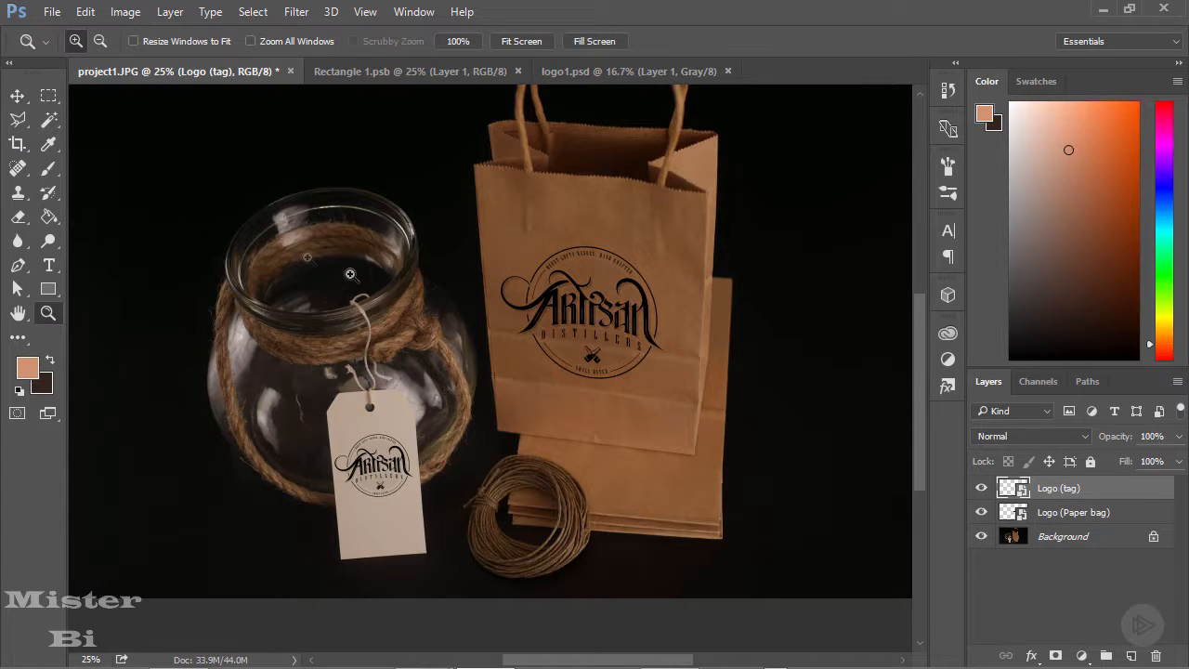
left_click_drag(685, 270, 691, 271)
right_click(490, 257)
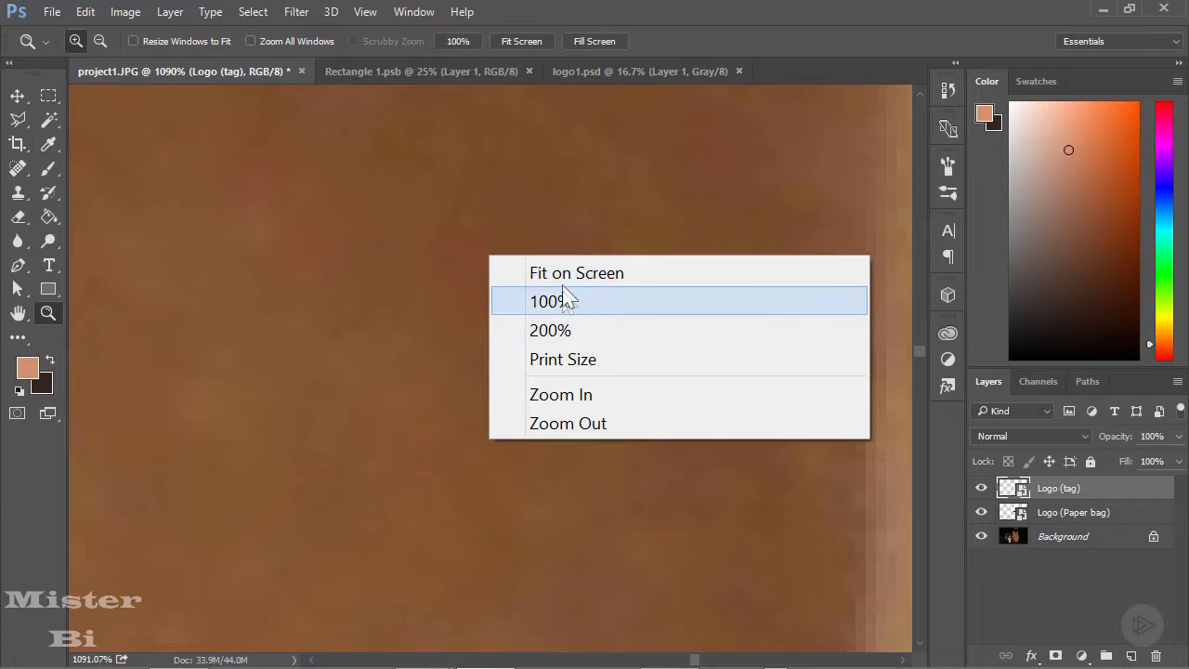
left_click(557, 273)
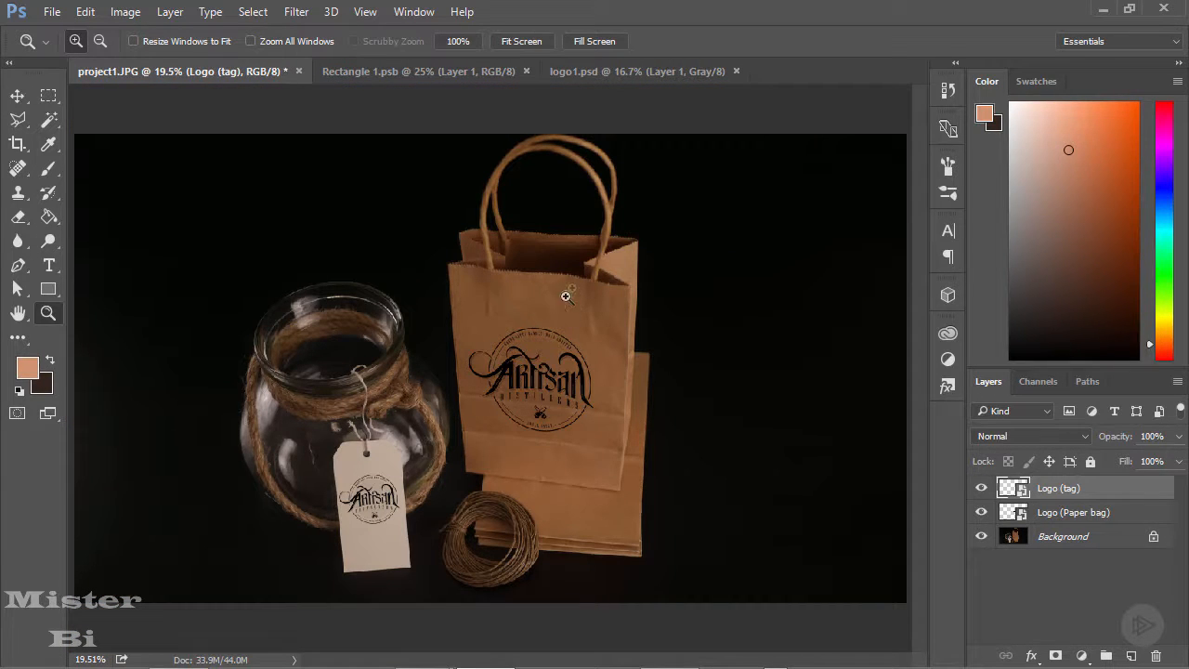
right_click(539, 349)
left_click(594, 518)
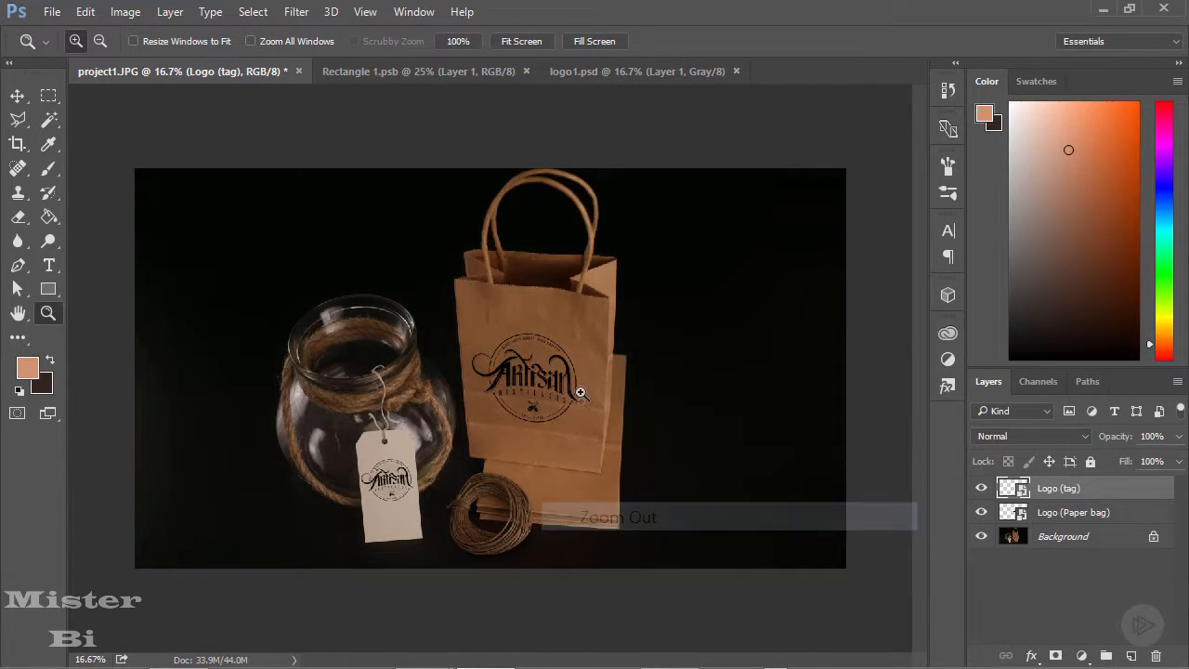
right_click(521, 372)
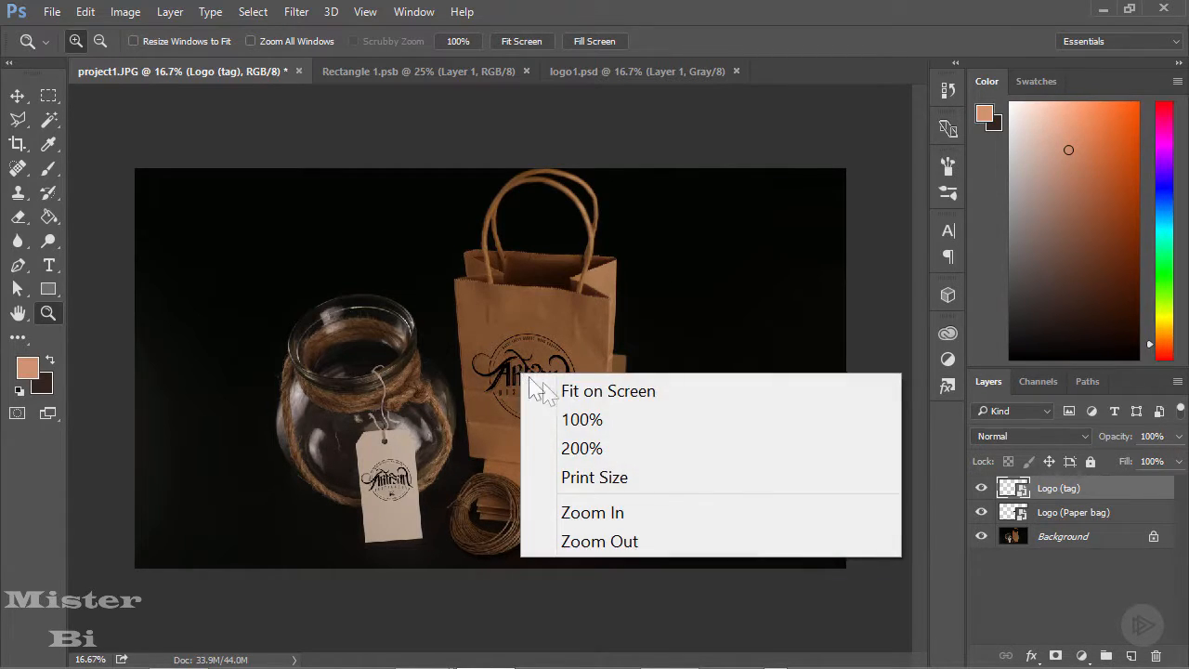
left_click(541, 390)
left_click(520, 382)
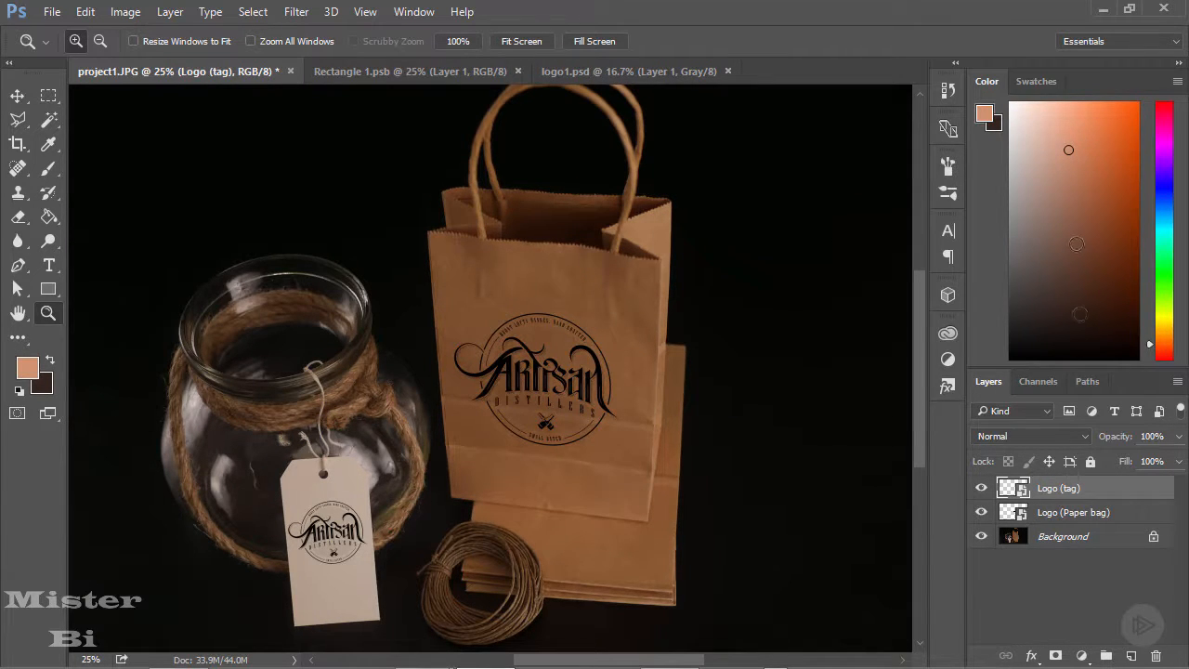
Add a Brightness/Contrast adjustment layer above the logo layers and set its brightness to 18
left_click(948, 359)
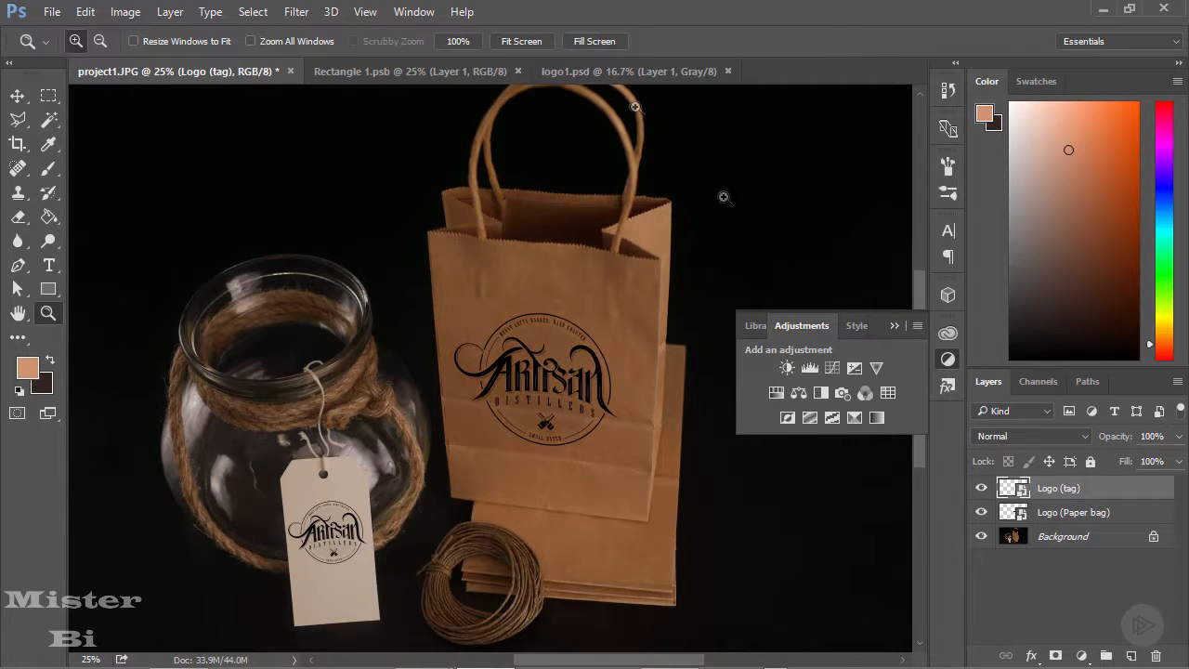
left_click(787, 368)
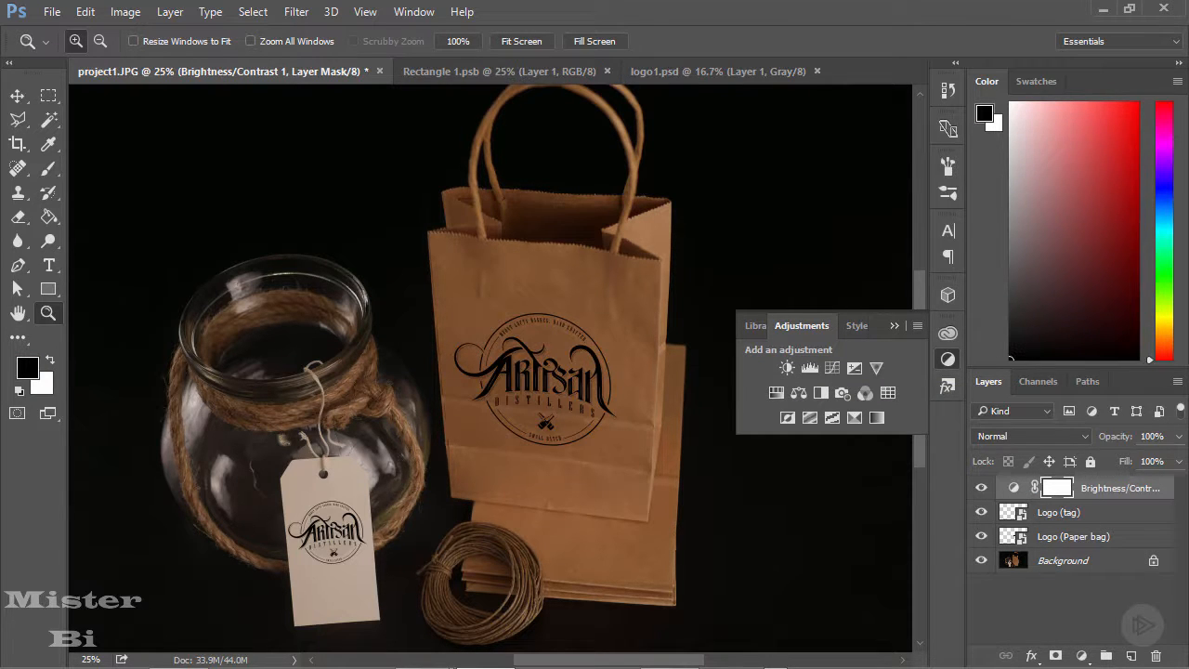
left_click_drag(761, 173, 874, 136)
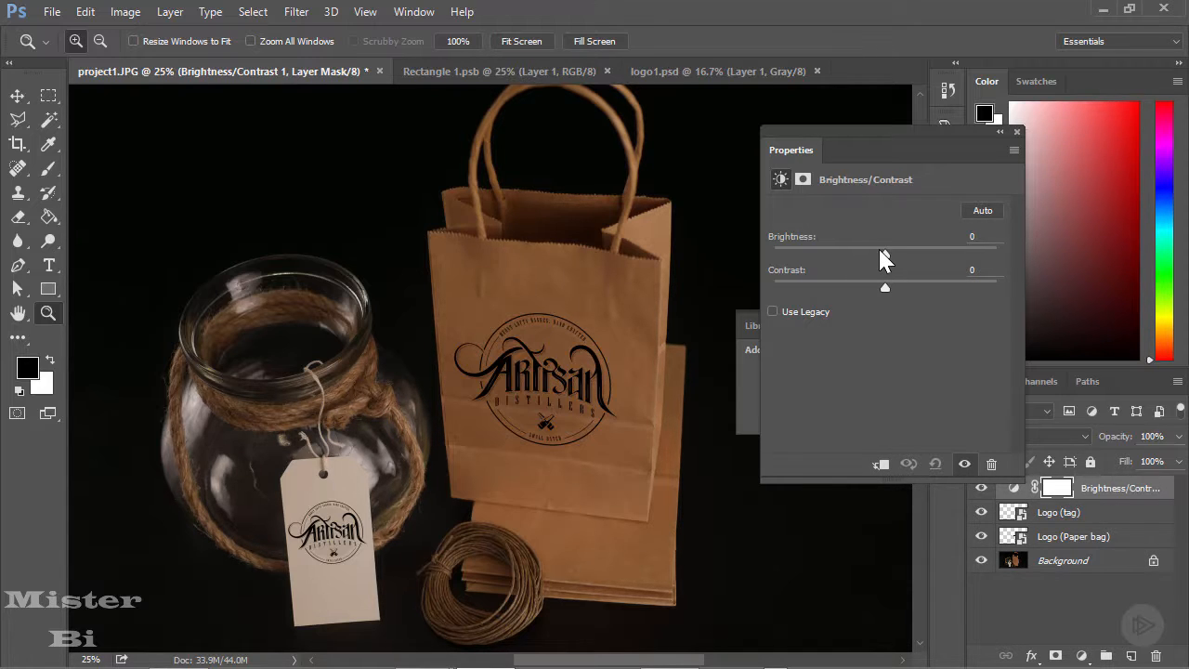
left_click_drag(883, 247, 893, 246)
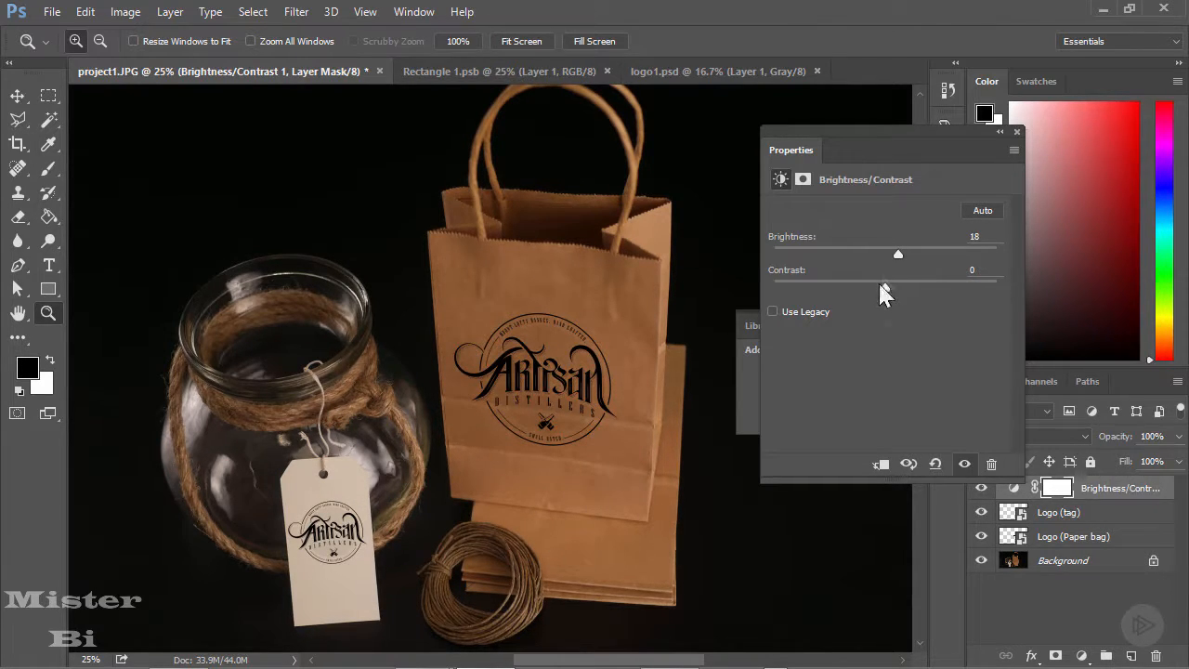
Raise the contrast slightly in the Brightness/Contrast adjustment and add a Hue/Saturation adjustment layer above it
left_click_drag(883, 284, 894, 287)
left_click(1016, 131)
left_click(775, 392)
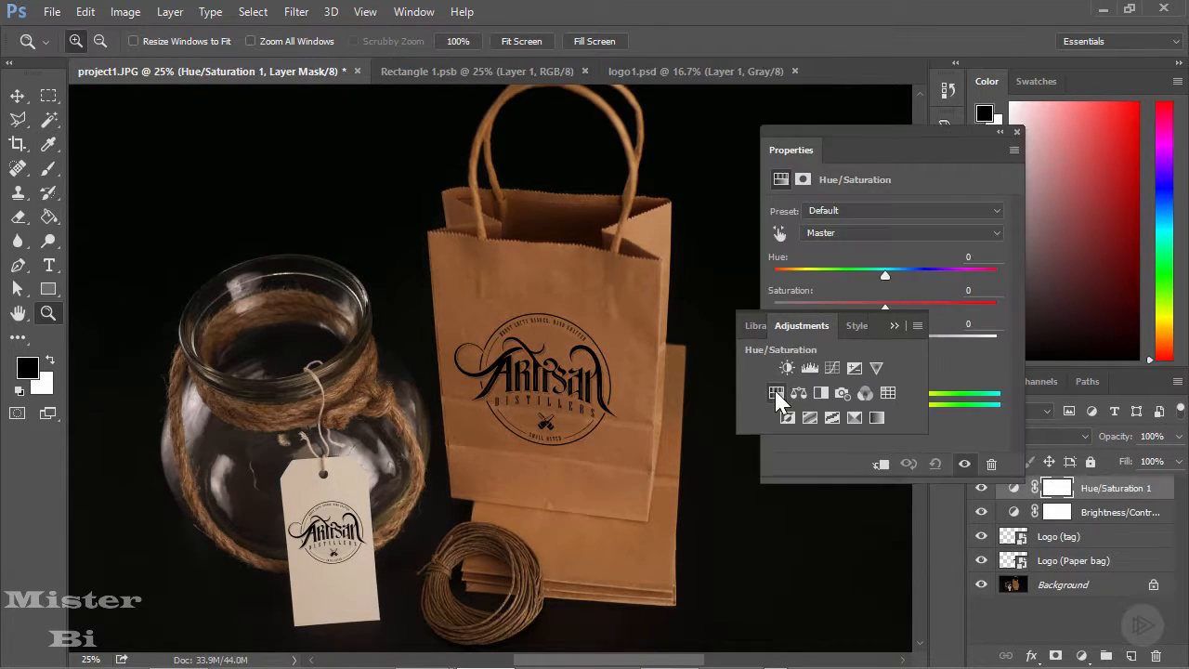
left_click(854, 367)
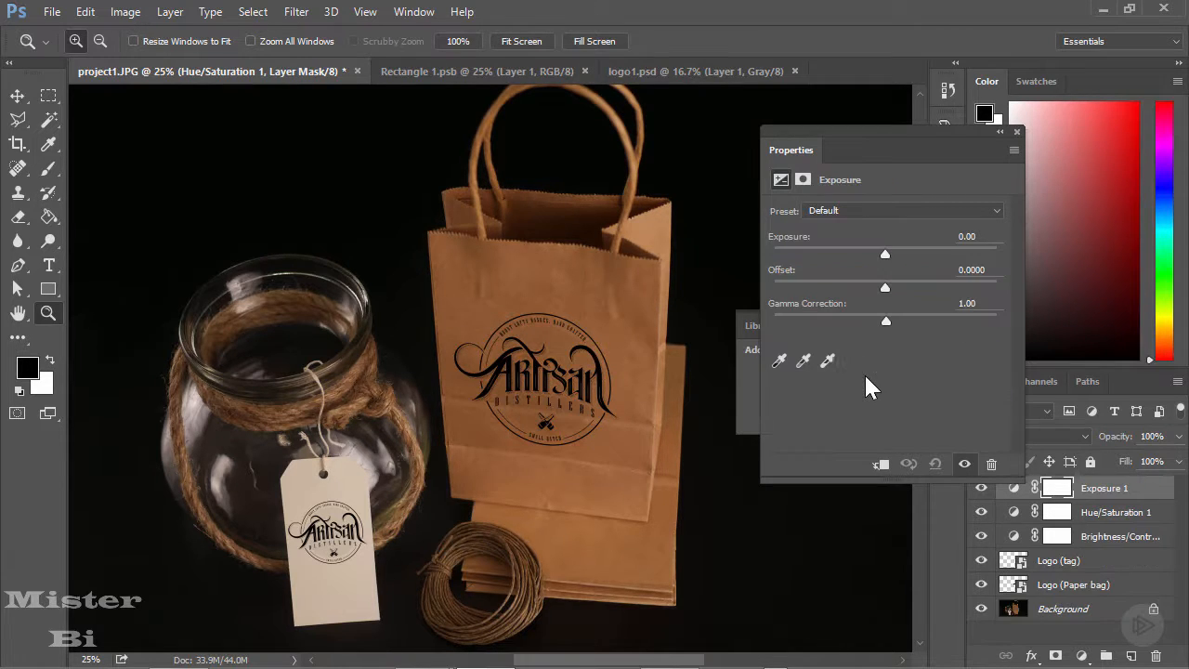
left_click(1016, 131)
key("Delete")
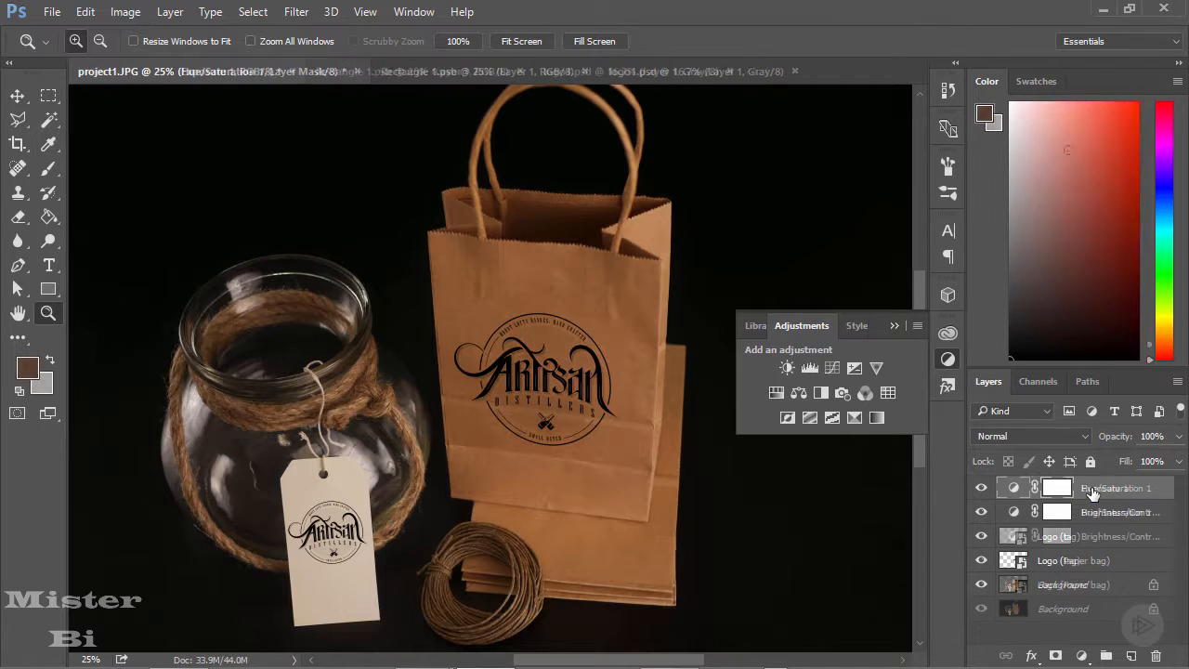
Set the Hue/Saturation adjustment layer's saturation to -19 and close its settings
double_click(1057, 488)
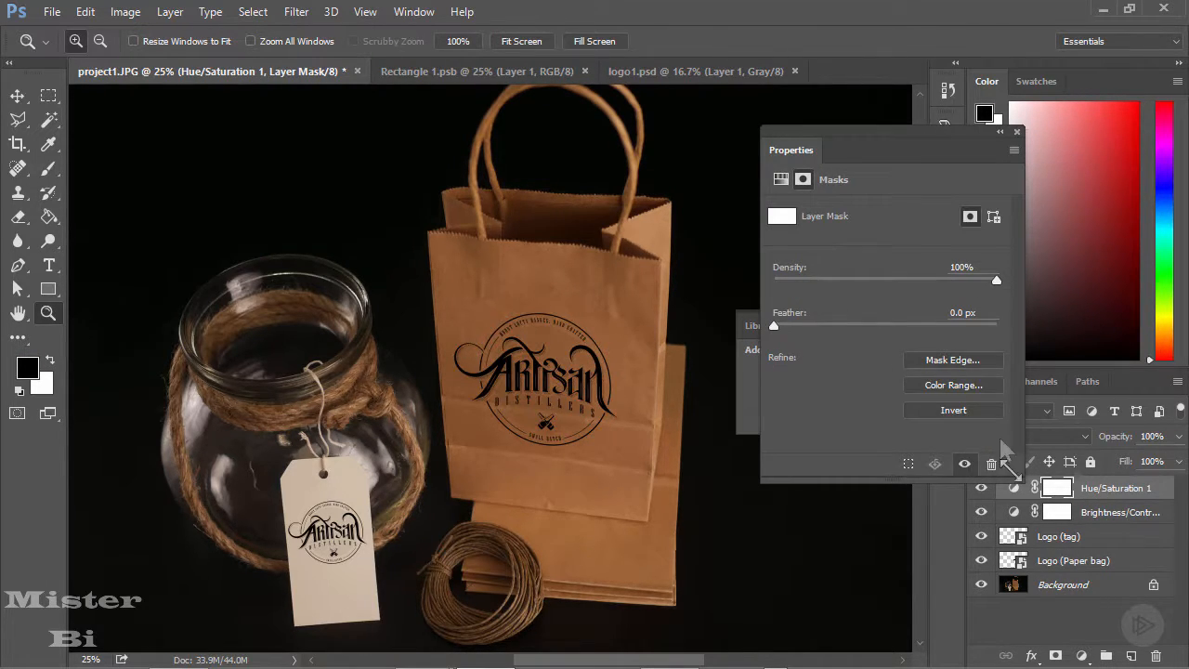
left_click(1014, 490)
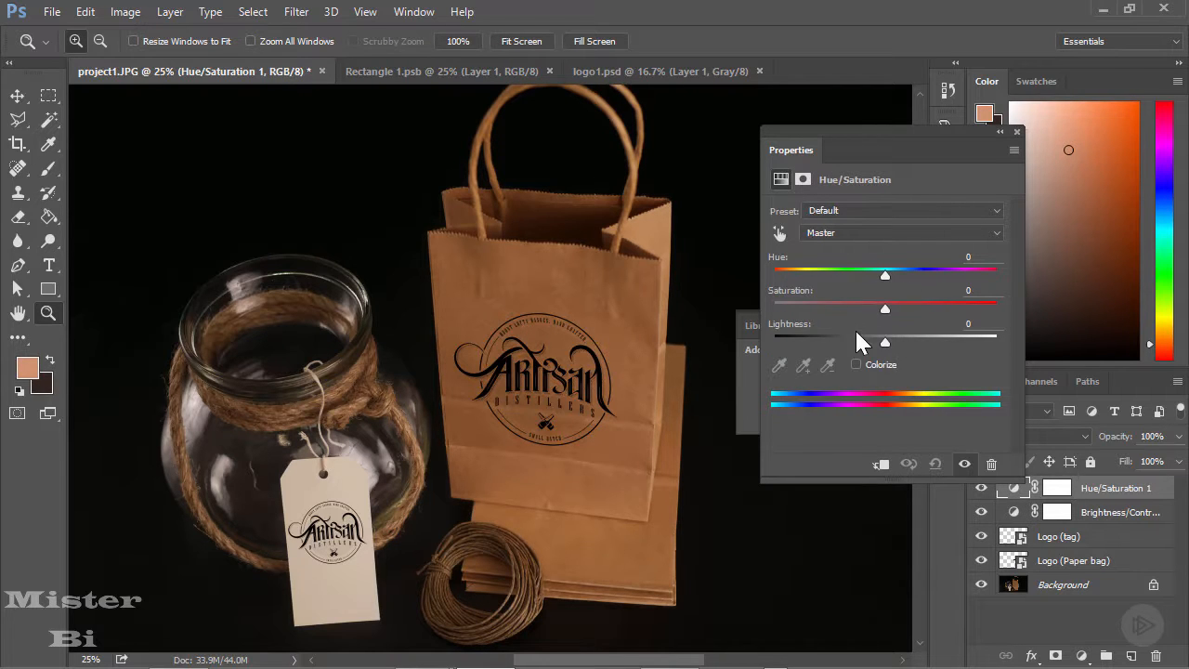
mouse_move(865, 308)
left_mouse_down()
mouse_move(889, 308)
mouse_move(865, 318)
left_mouse_up()
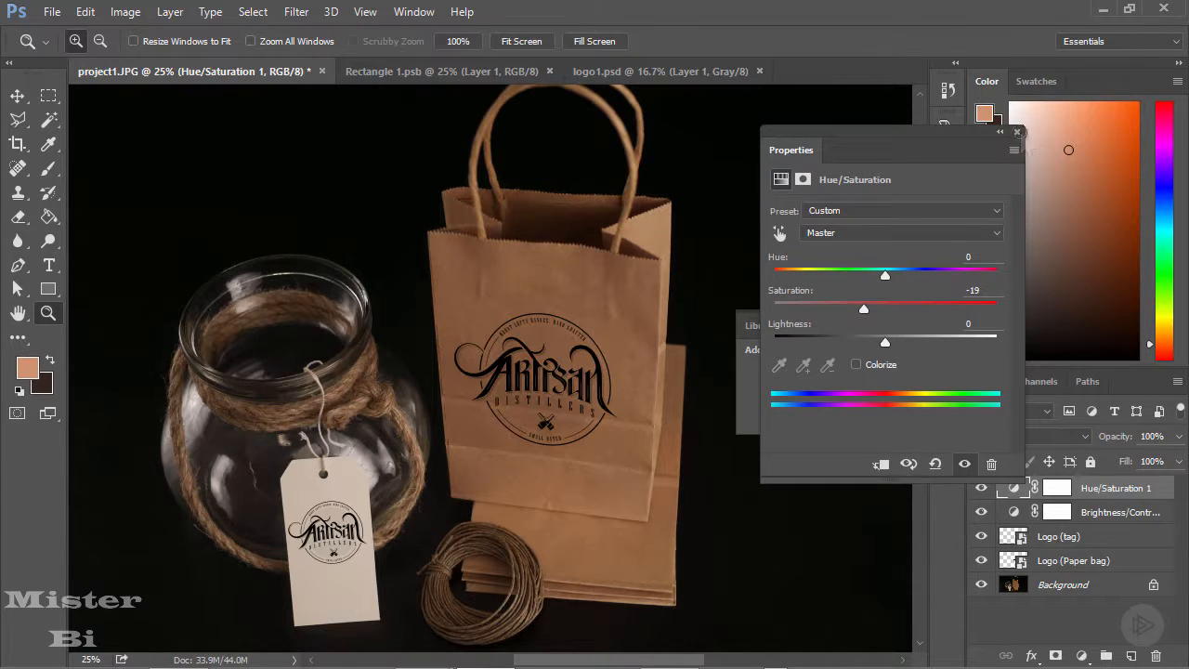
left_click(1017, 132)
left_click(947, 335)
Examine the logos on the bag and the tag with the whole image in view, at 50% zoom, and finally at 25% zoom
right_click(336, 351)
left_click(382, 520)
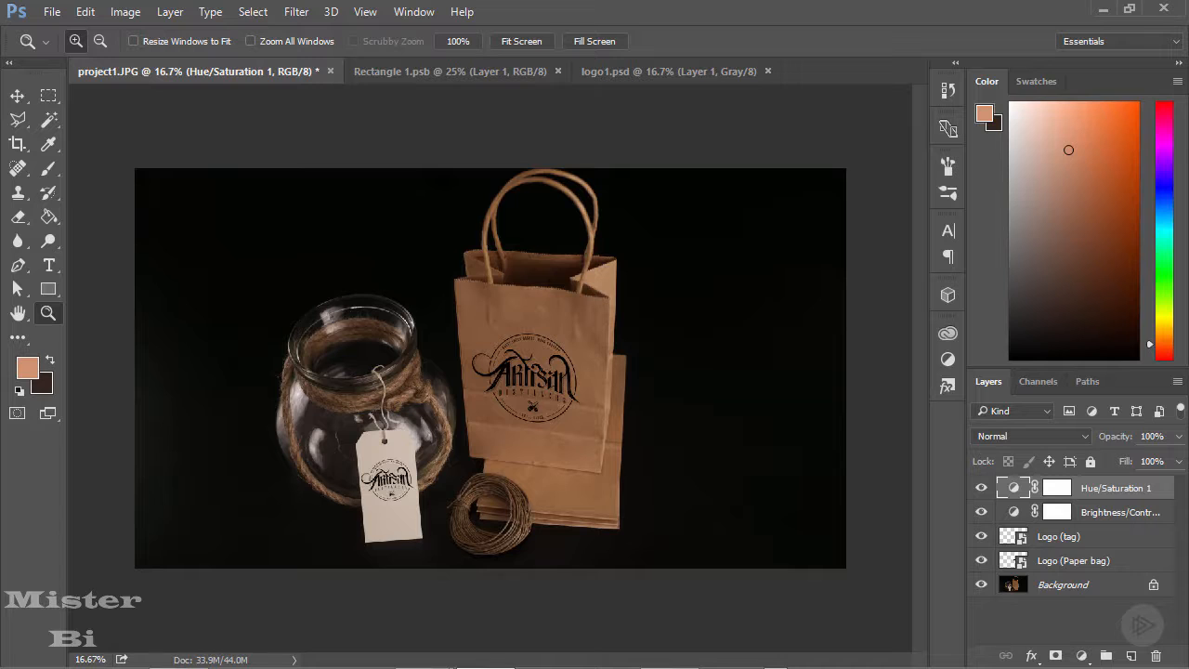
left_click(492, 439)
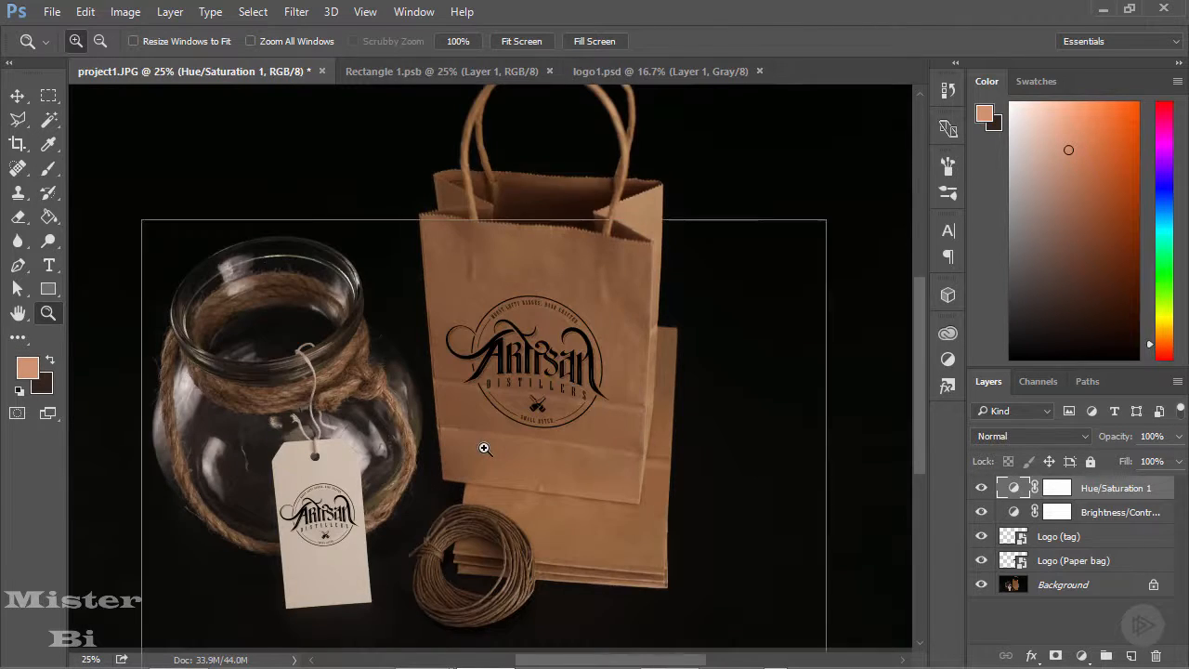
left_click(490, 409)
left_click(491, 412)
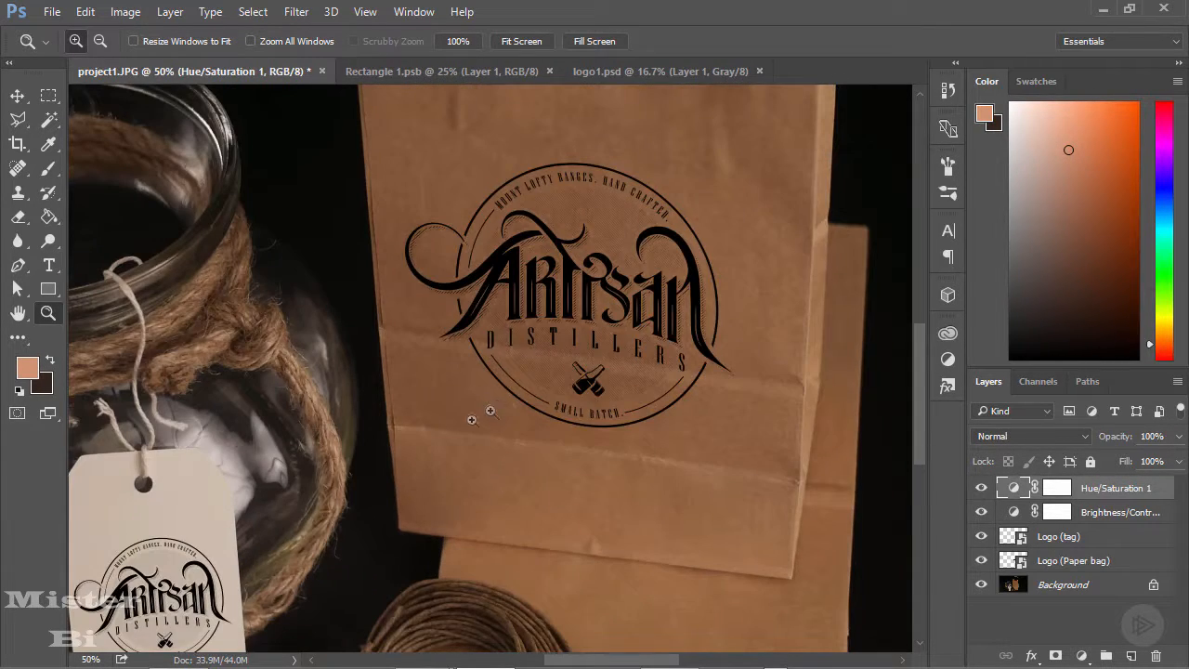
scroll(300, 451, "down", 3)
scroll(300, 451, "up", 1)
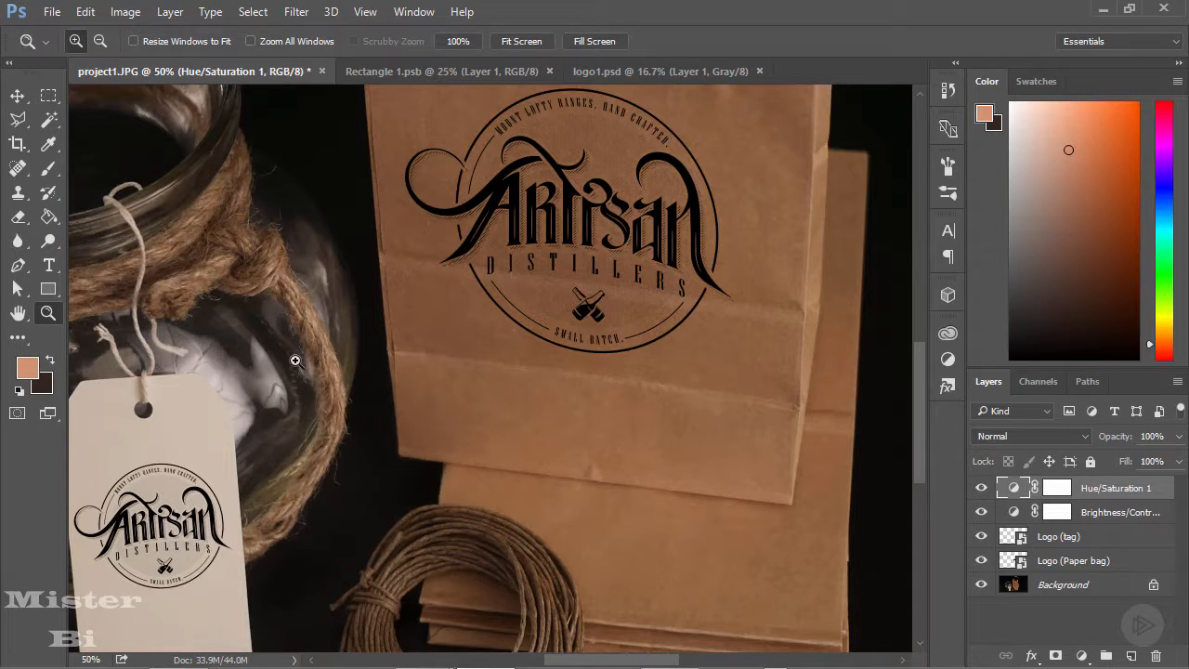
right_click(295, 360)
left_click(340, 528)
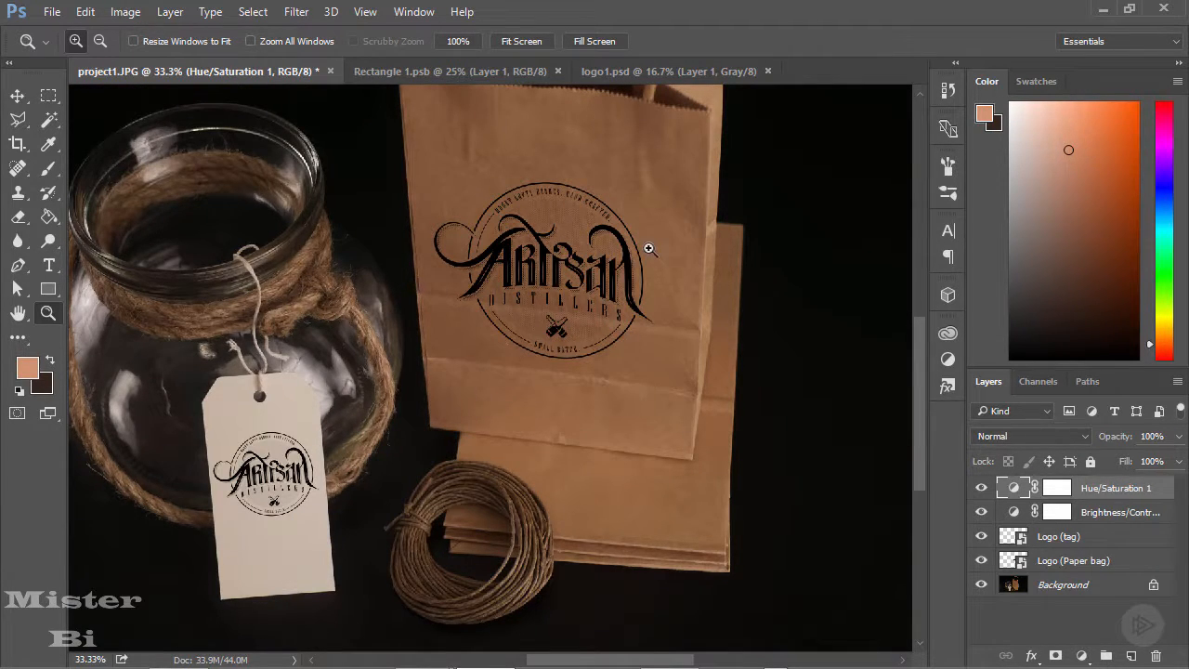
right_click(384, 348)
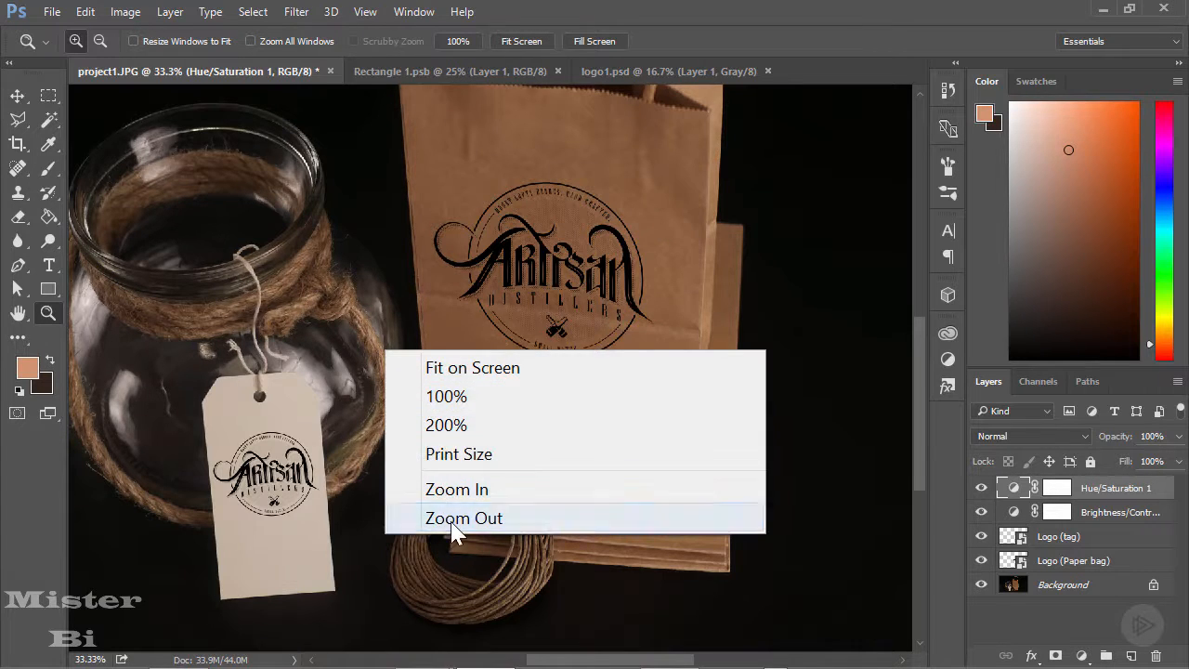
left_click(413, 518)
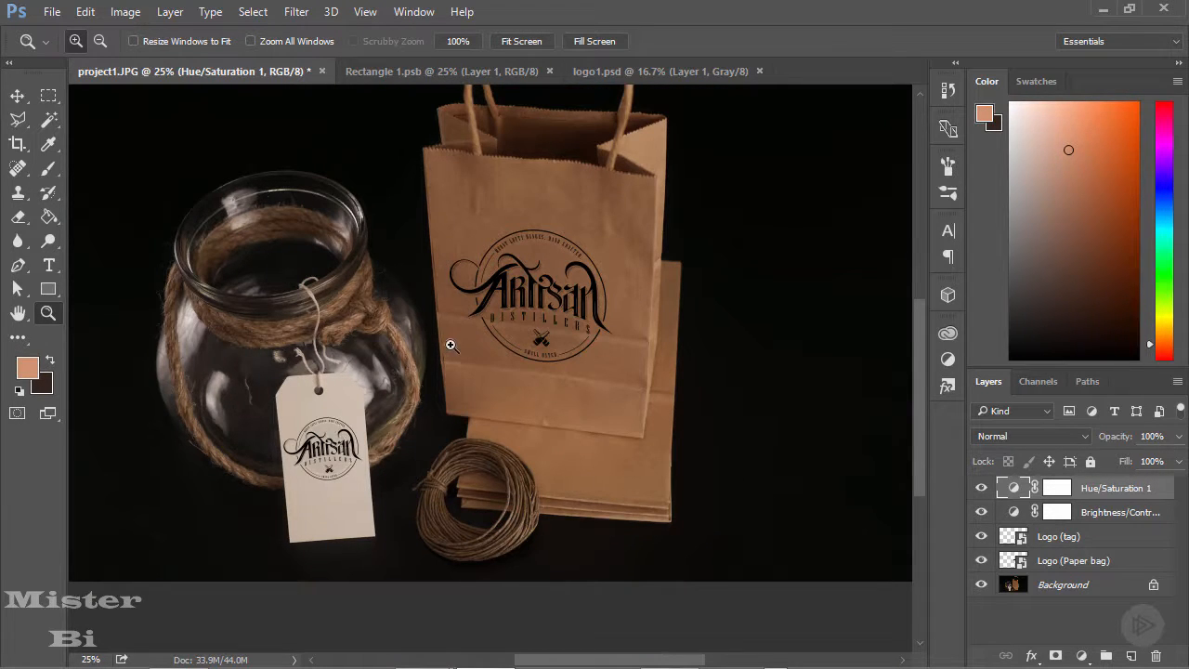
scroll(451, 340, "up", 3)
Look over the Rectangle 1.psb and logo1.psd documents and return to project1.JPG
left_click(450, 71)
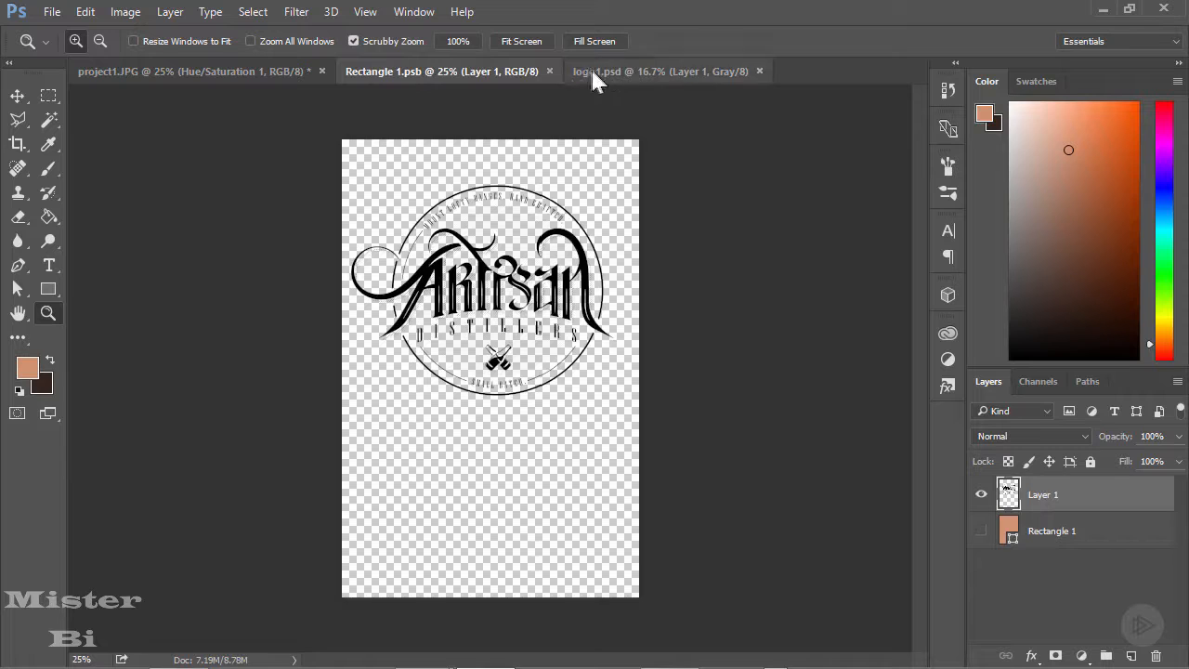
left_click(591, 70)
left_click(266, 73)
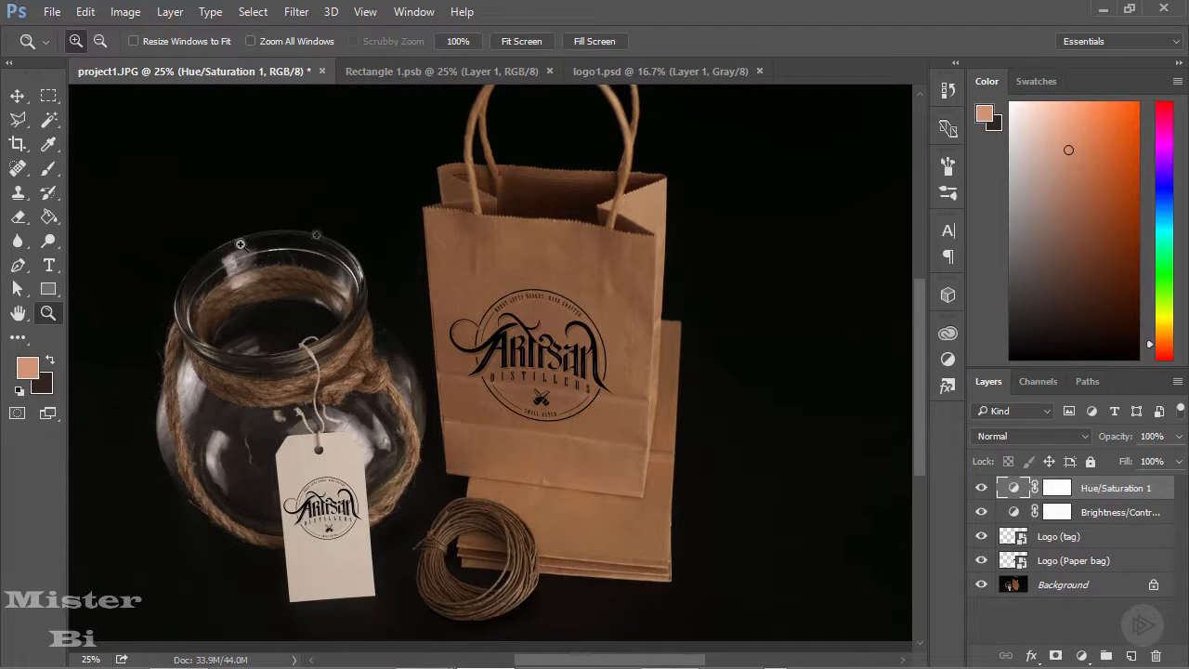